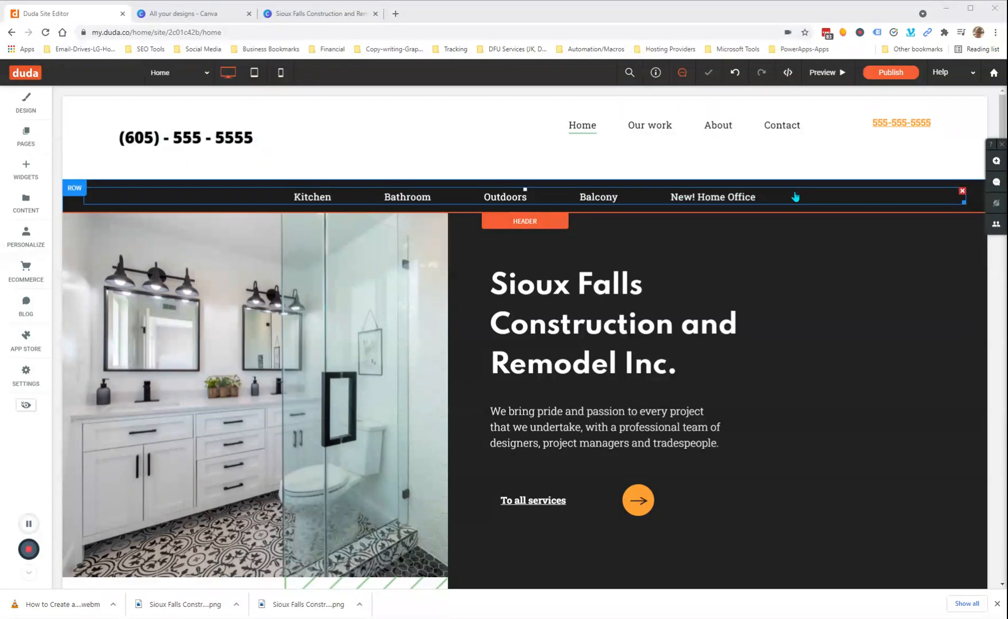
click(31, 525)
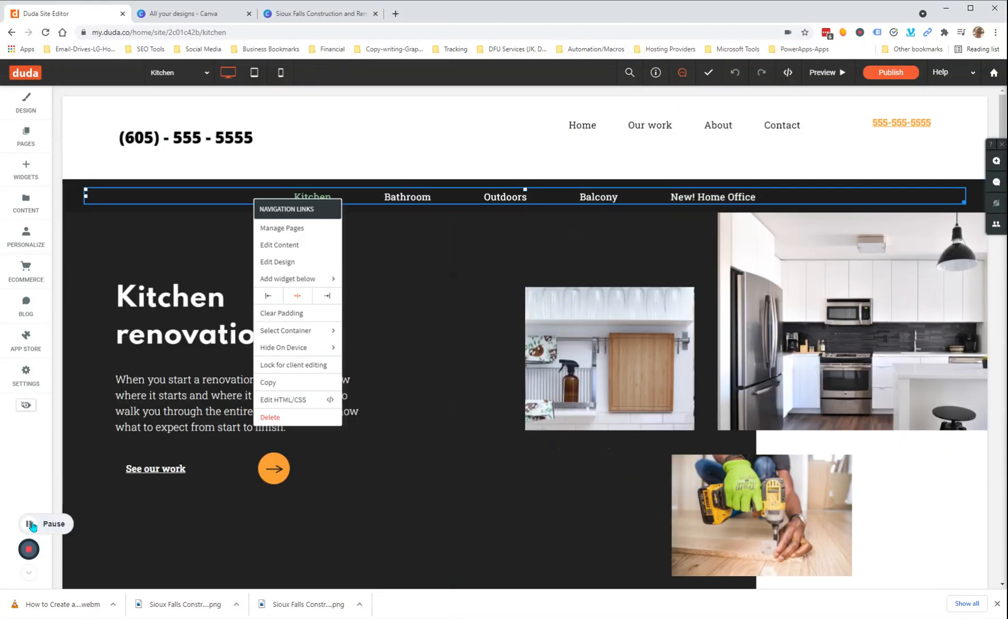
click(381, 350)
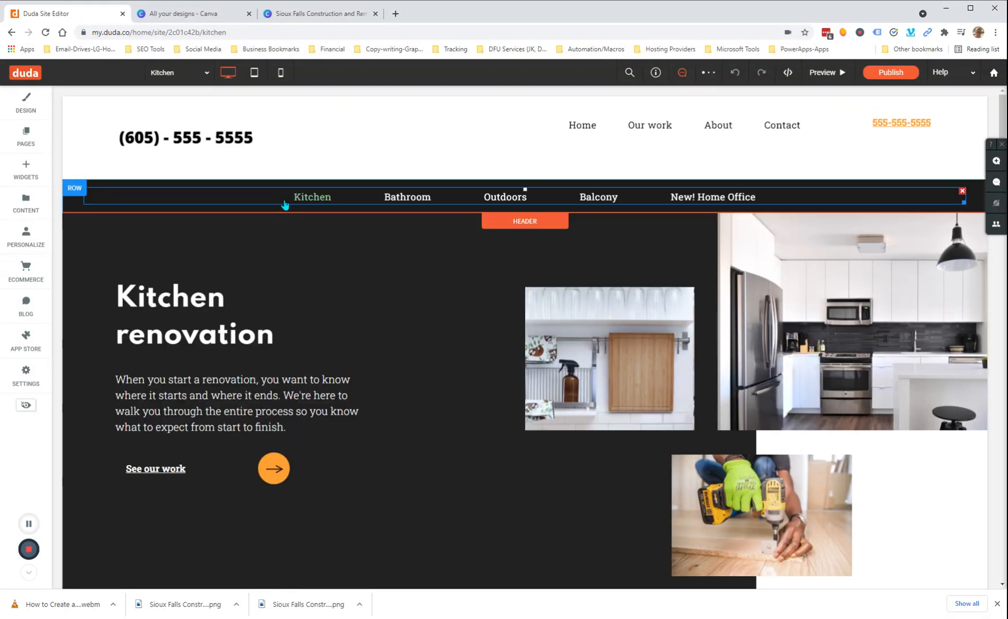
Go to the Outdoors page and open the design settings of the services navigation links, placing them clear of the menu
click(513, 198)
right_click(515, 203)
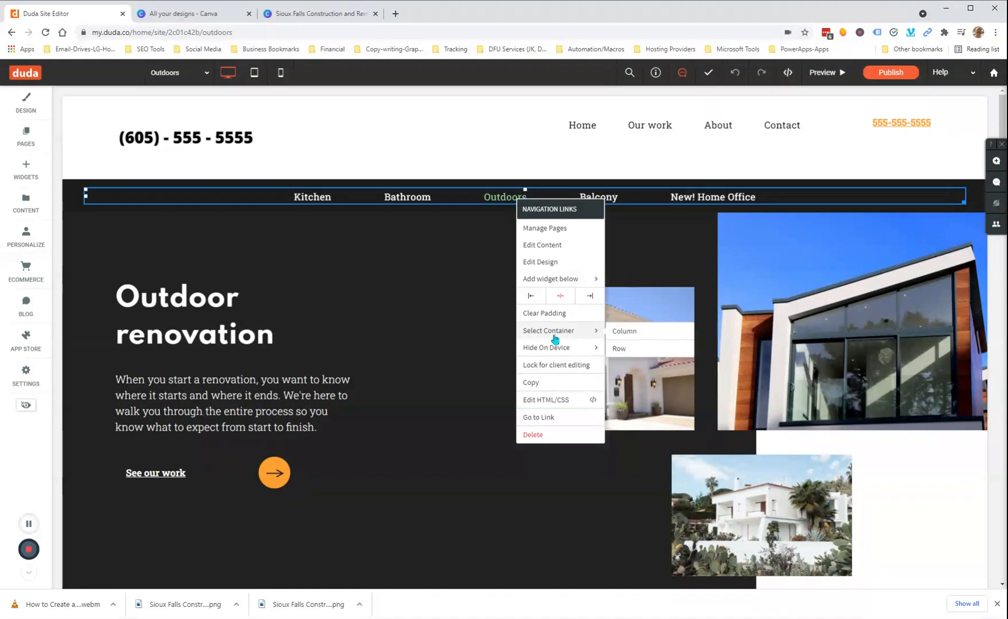
mouse_move(569, 285)
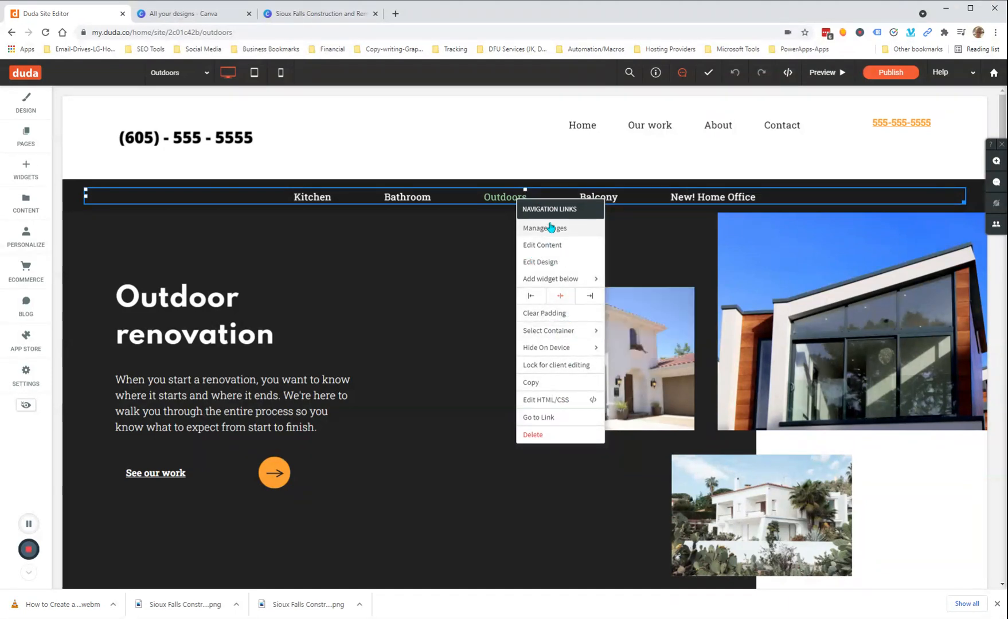
click(567, 267)
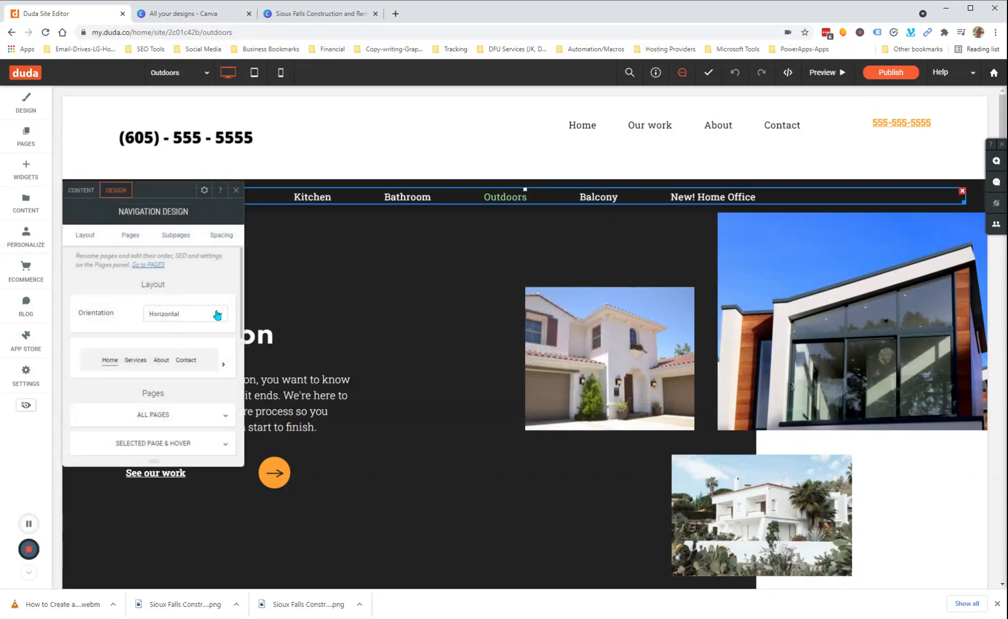
drag(167, 192, 736, 267)
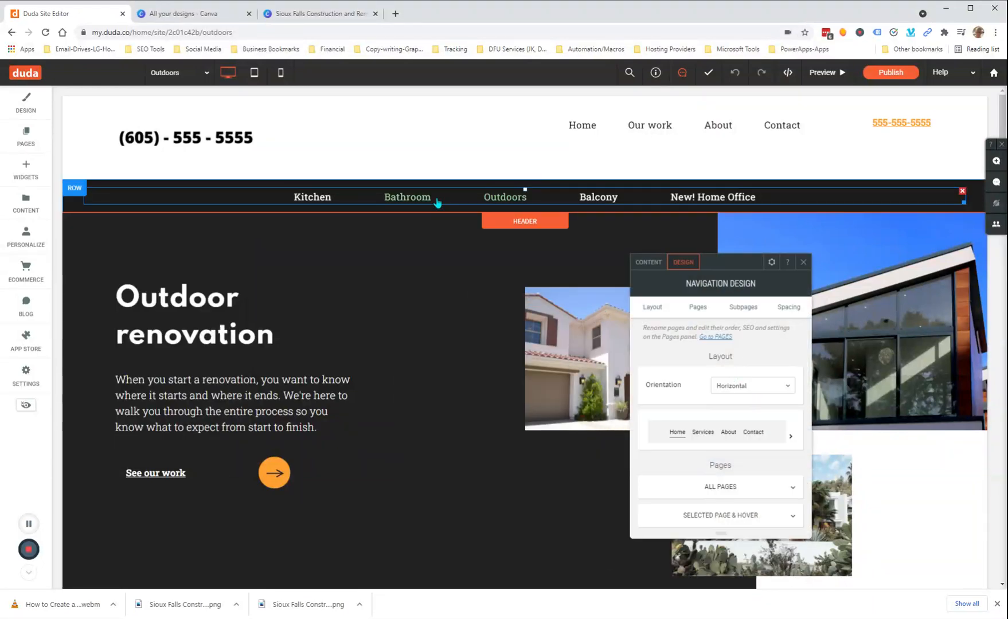
Try the Vertical and Horizontal with logo orientations for the navigation links, and return to Horizontal
click(783, 385)
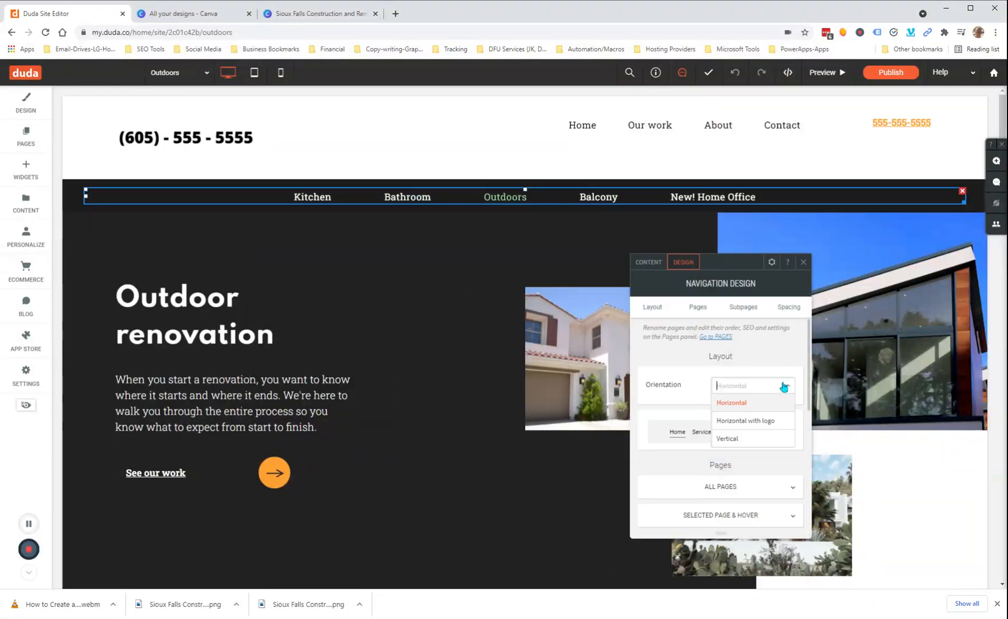
click(747, 439)
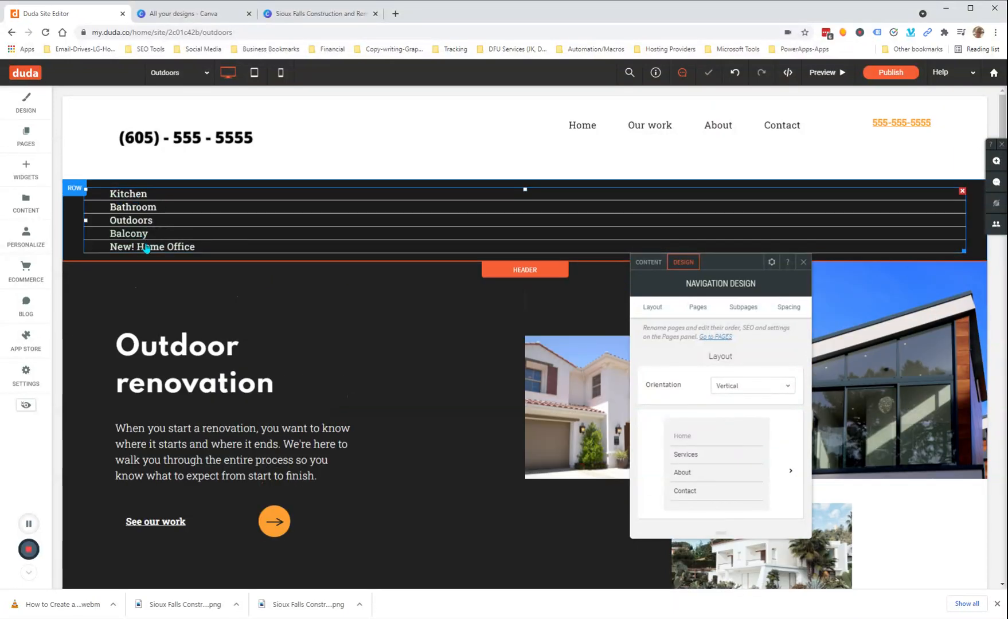
click(756, 388)
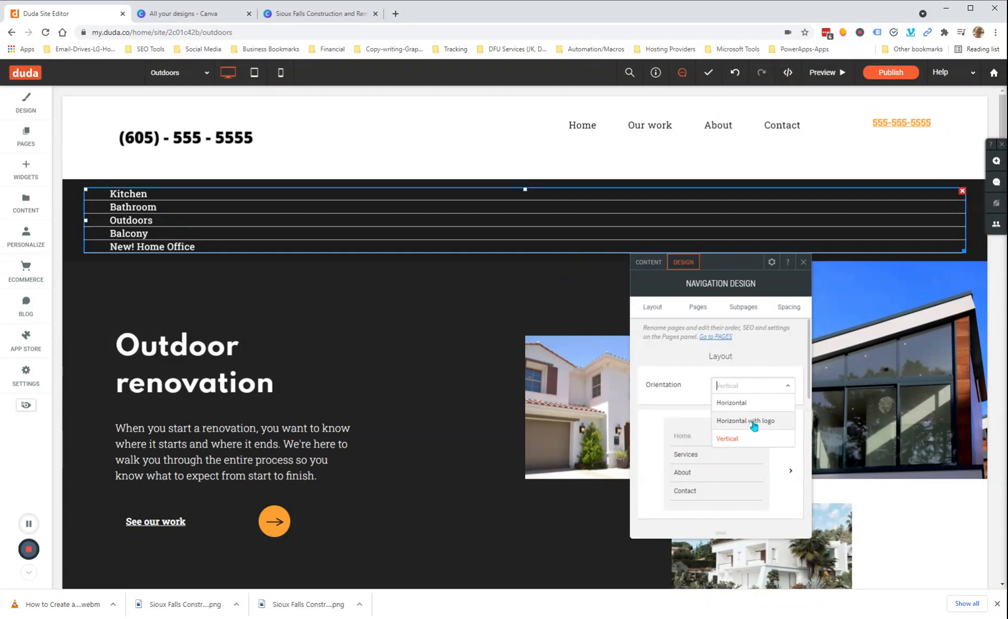
click(753, 424)
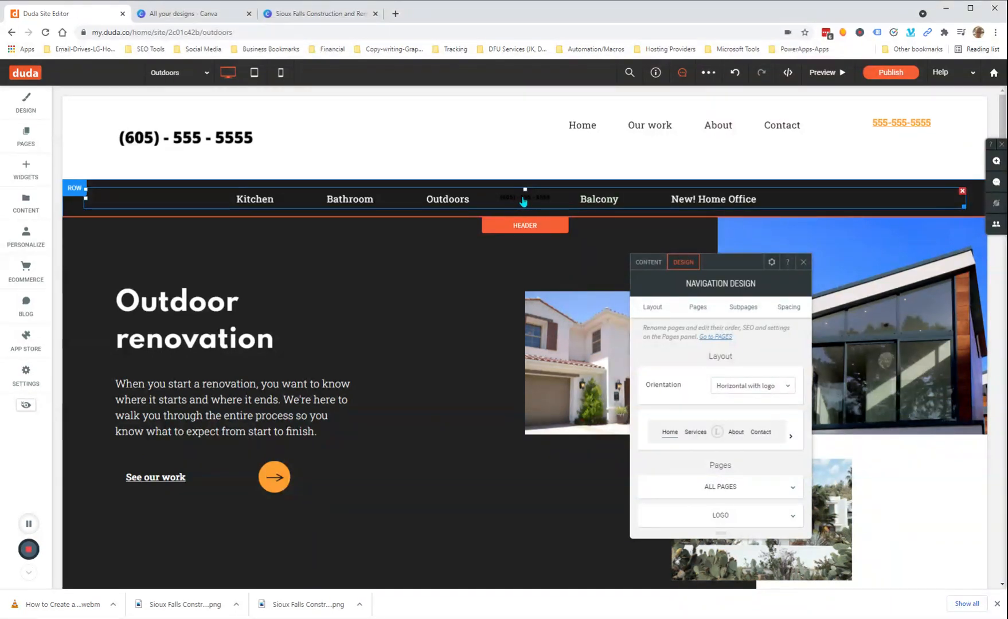
click(762, 392)
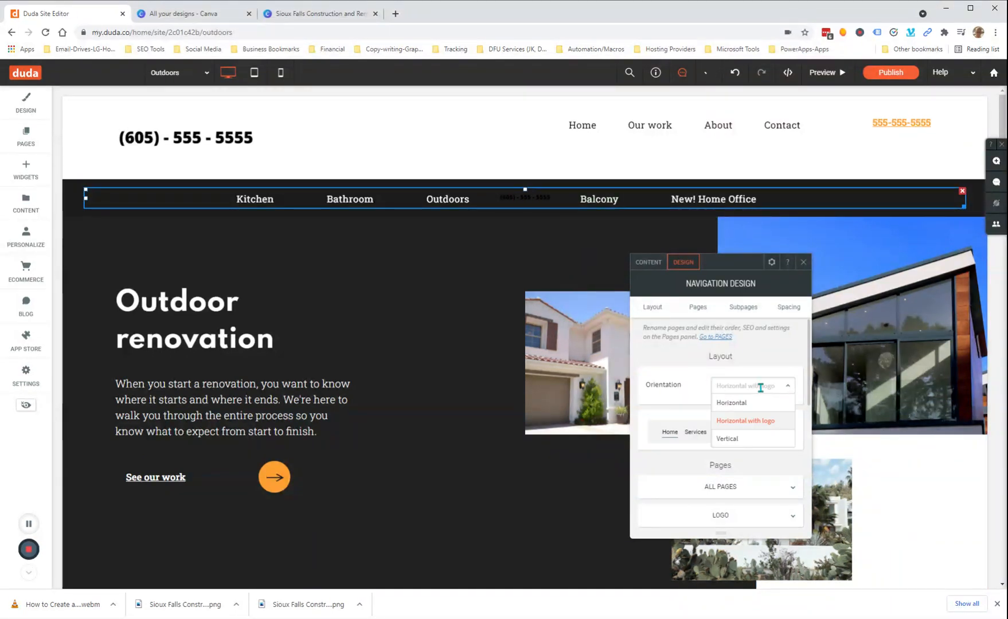
click(750, 403)
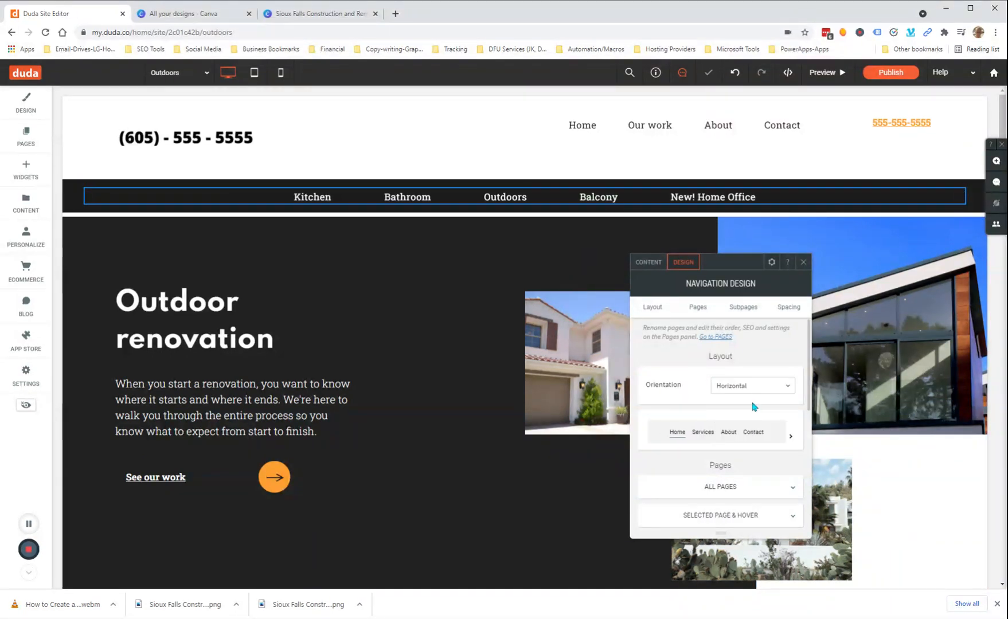
Expand the All Pages settings of the navigation and review the link style options
scroll(754, 381, down, 2)
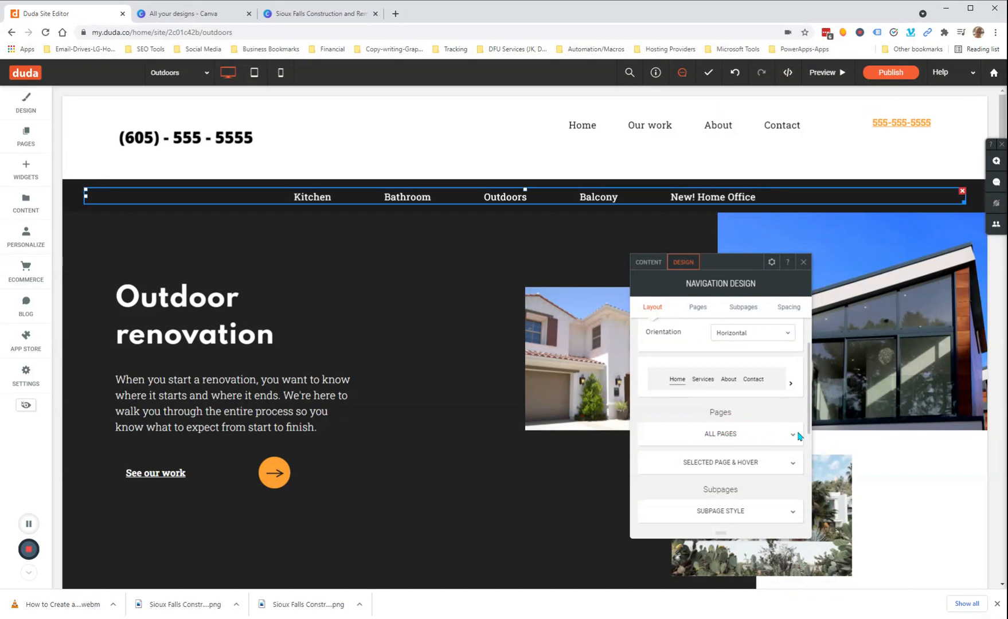
scroll(778, 408, down, 2)
scroll(779, 407, up, 1)
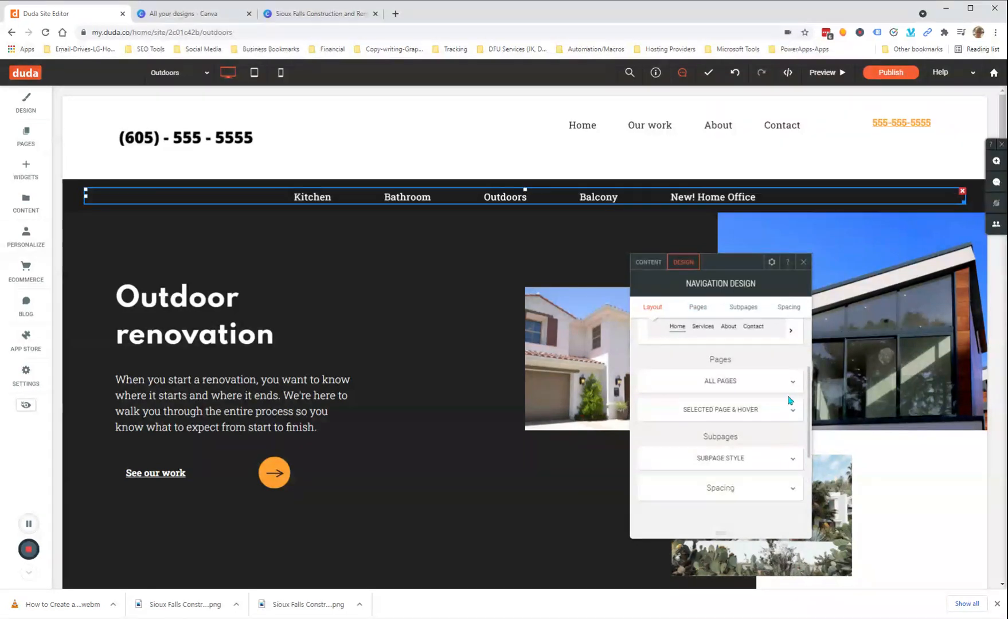
click(792, 387)
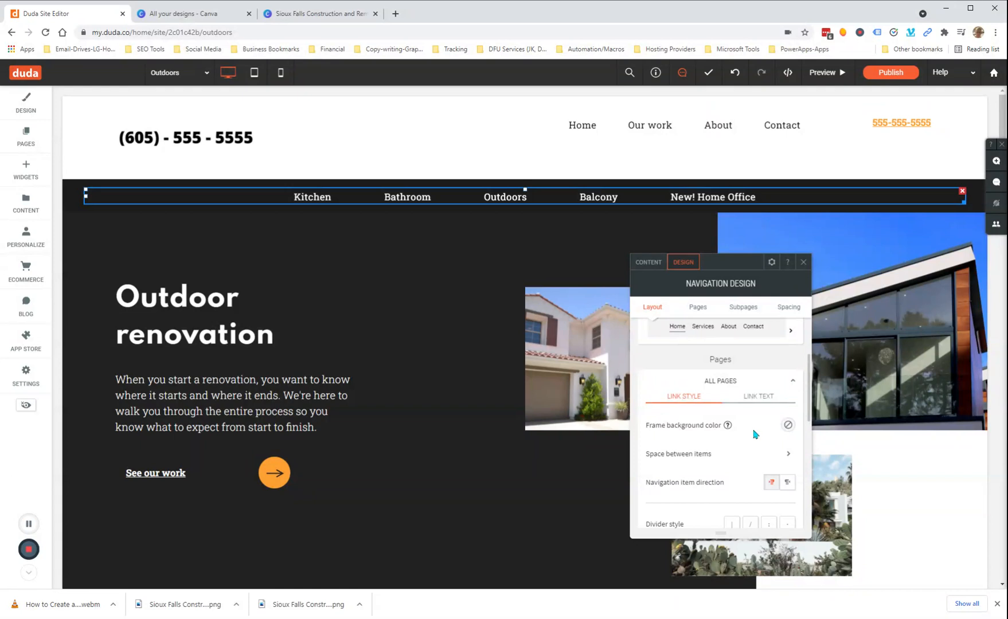
scroll(754, 434, down, 1)
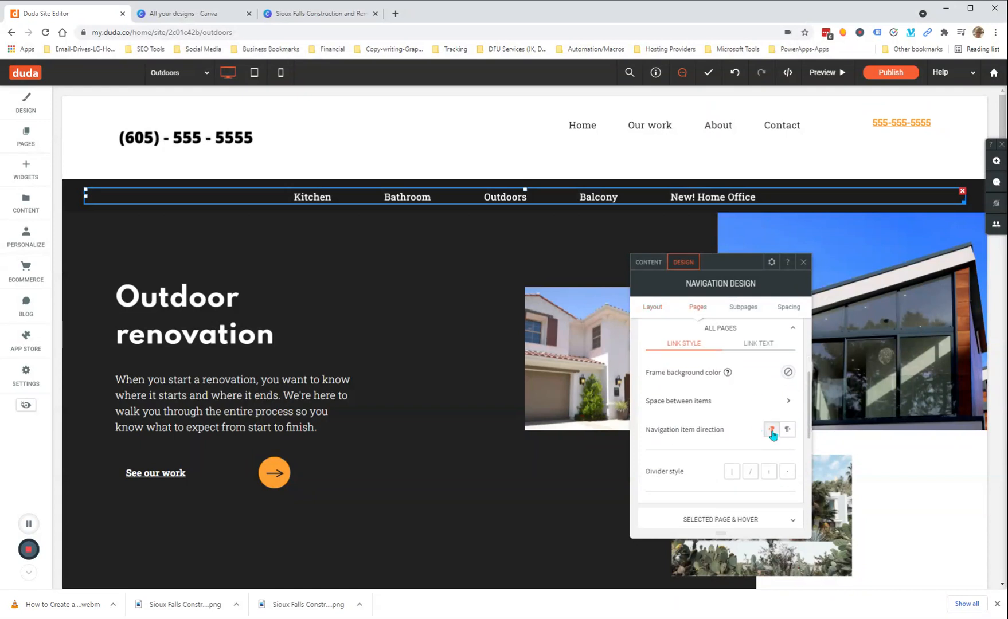
scroll(780, 371, up, 1)
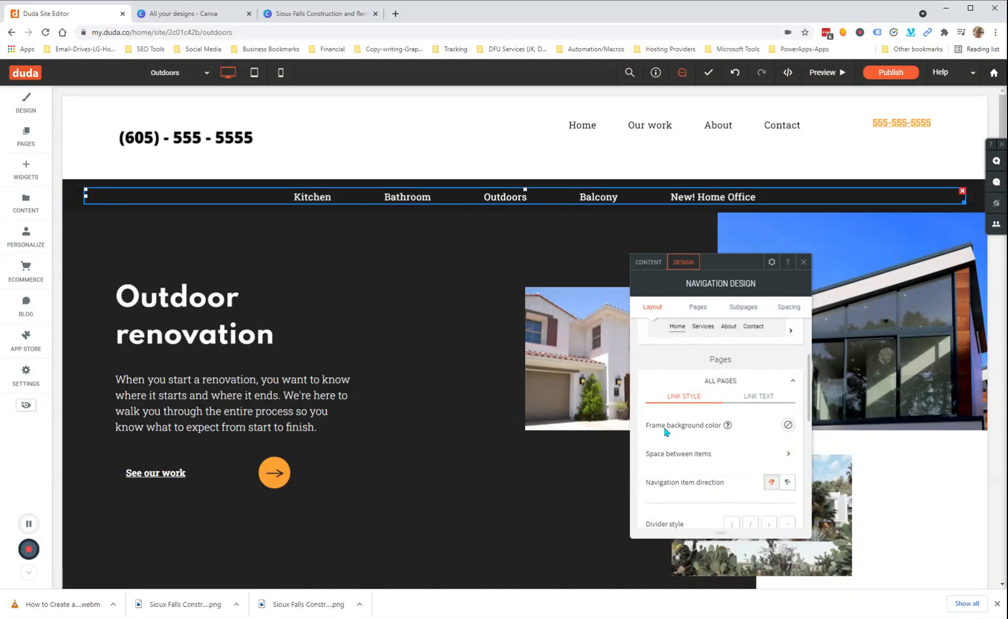
Try off-white #faf9f9 and red #ce0e0e as the navigation's frame background color, and restore the transparent background
click(788, 425)
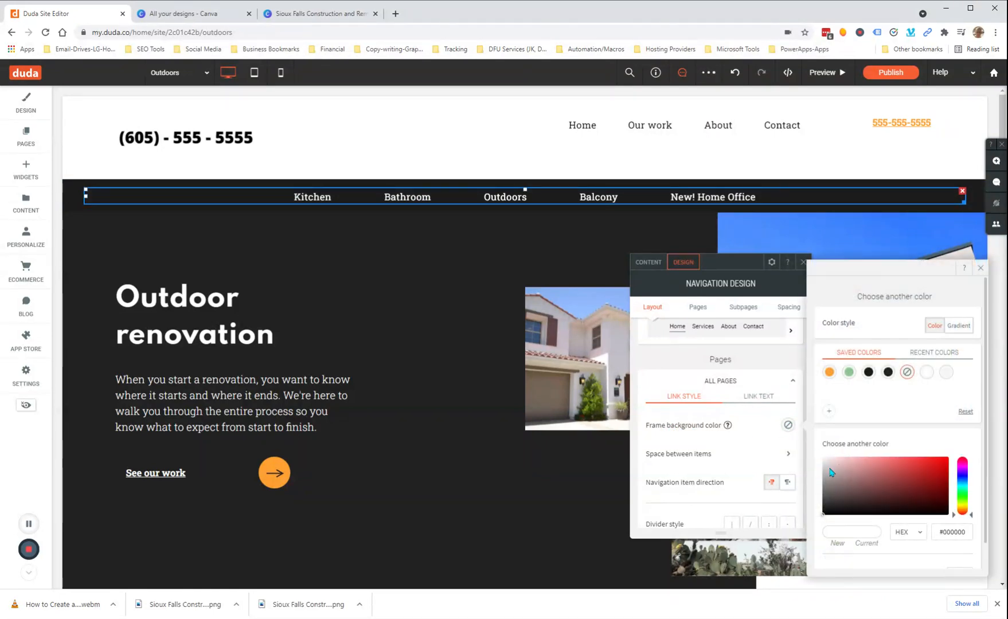
click(826, 462)
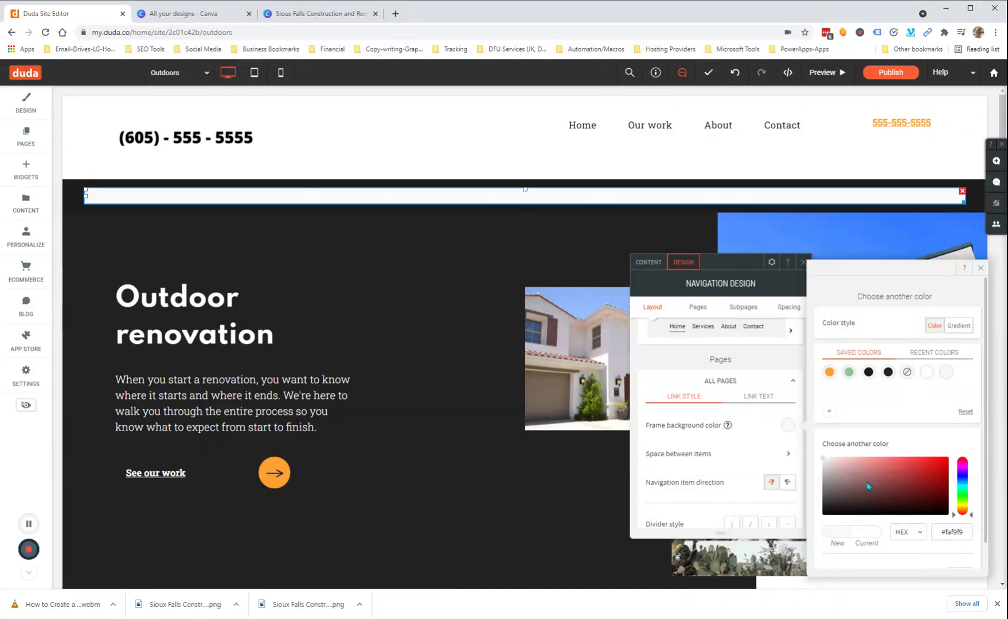
click(940, 469)
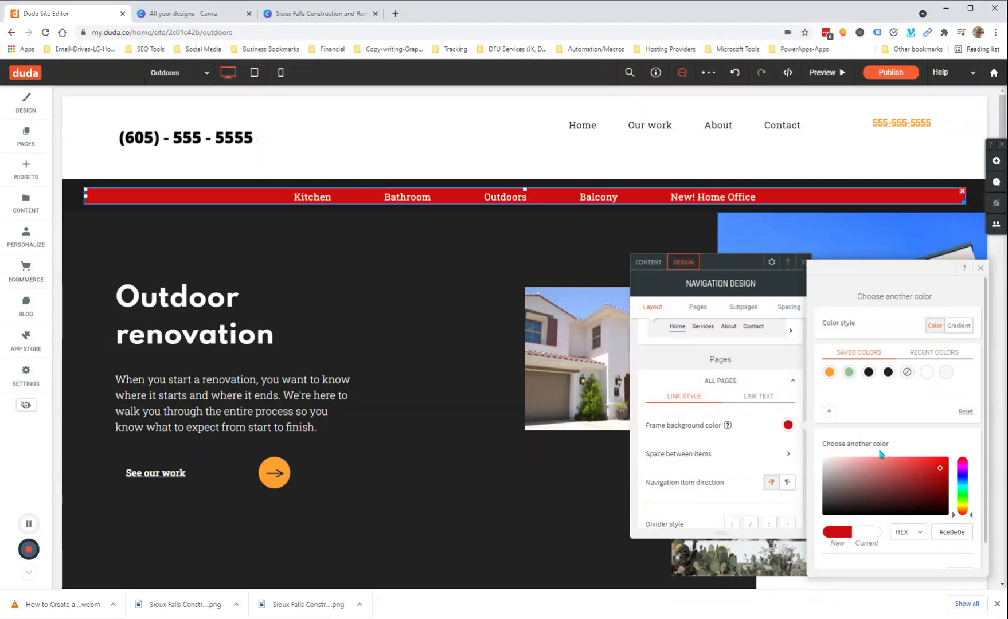
click(909, 374)
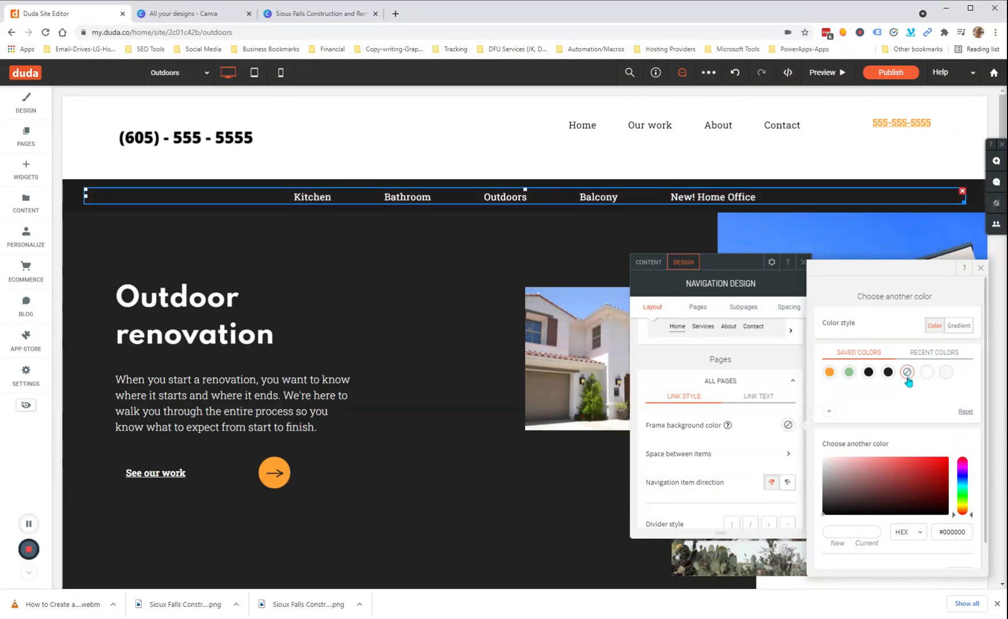
click(789, 366)
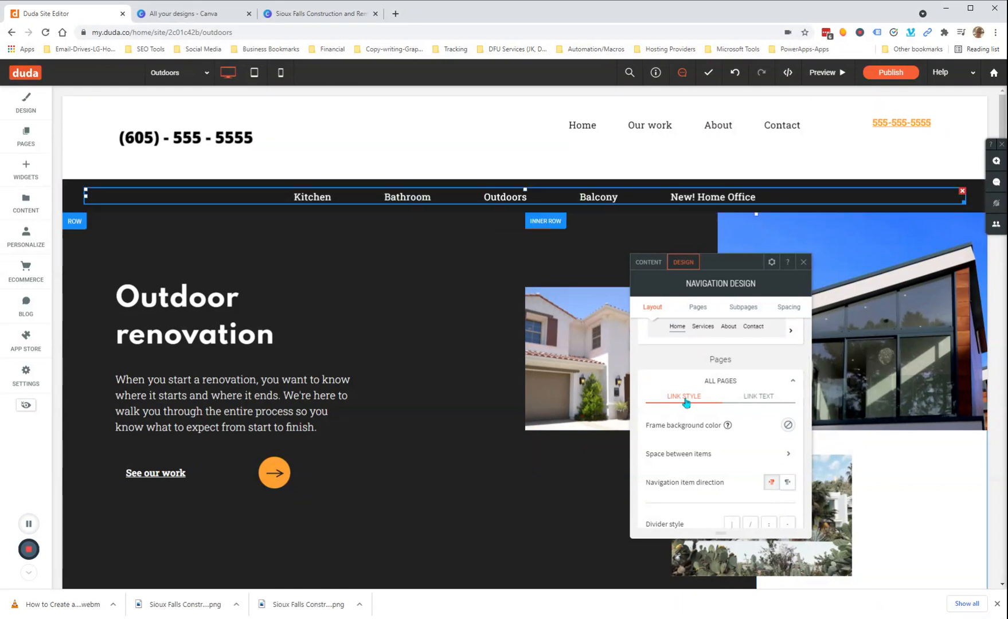
Adjust the space between the navigation items, trying a left margin of 100 px and settling on 50 px
scroll(699, 400, down, 2)
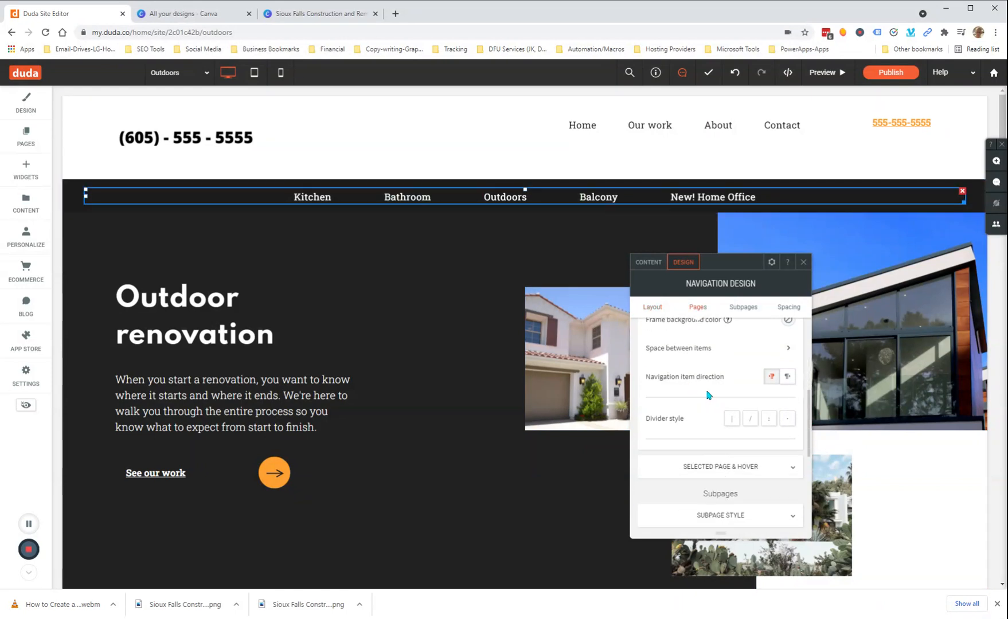
scroll(709, 396, up, 1)
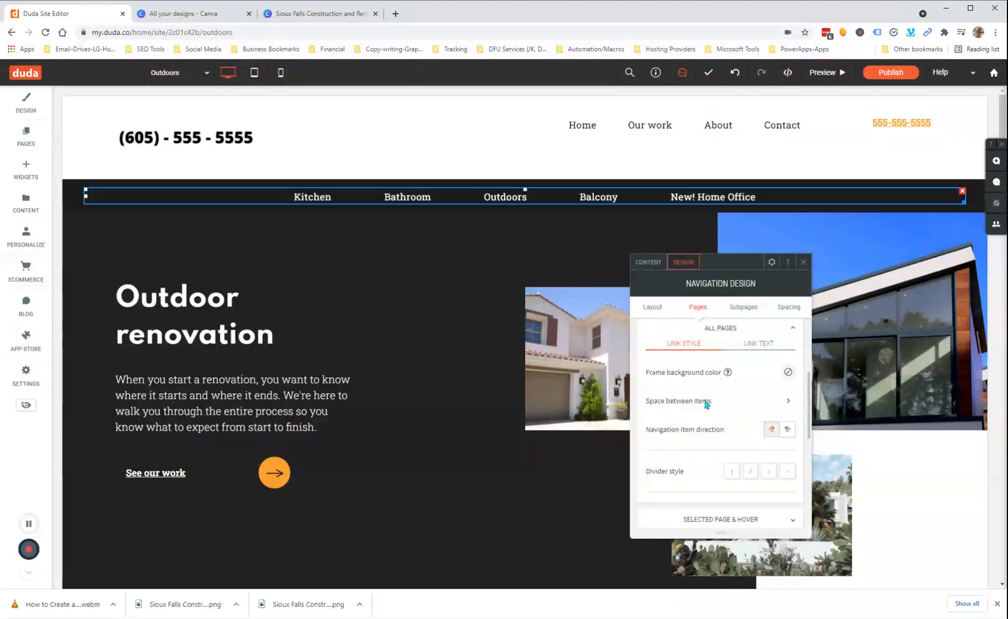
click(788, 402)
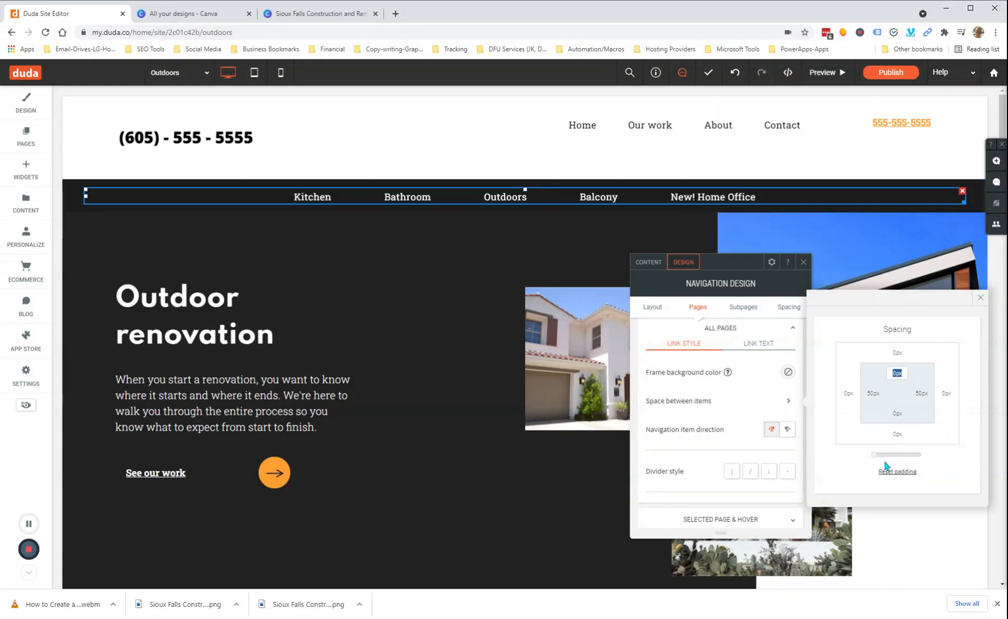
click(848, 394)
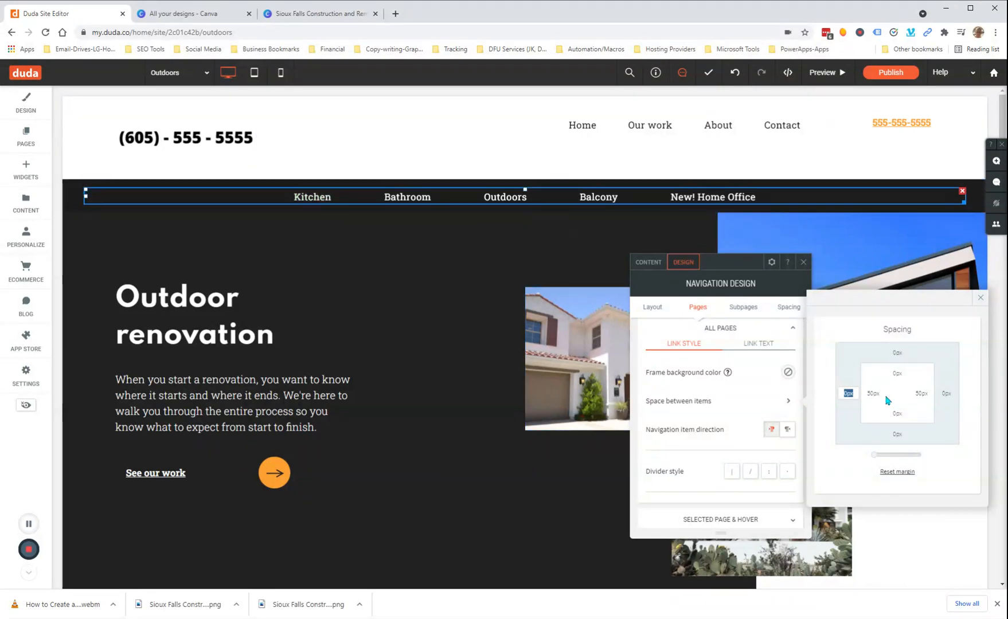
key(Return)
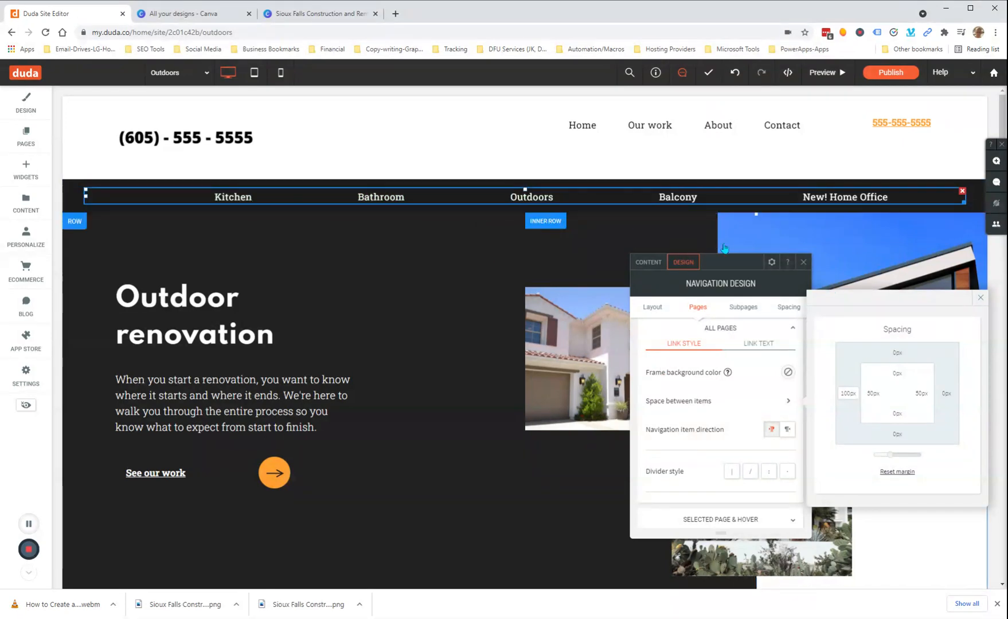
double_click(849, 394)
text(50)
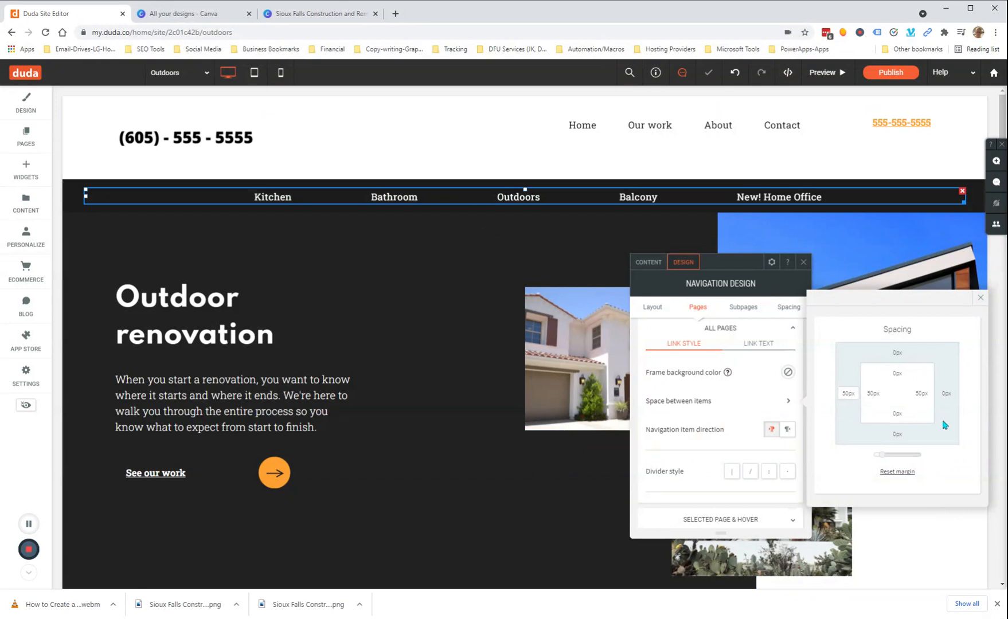
Try a 50 px bottom padding on the navigation items and set it back to 0 px
click(897, 414)
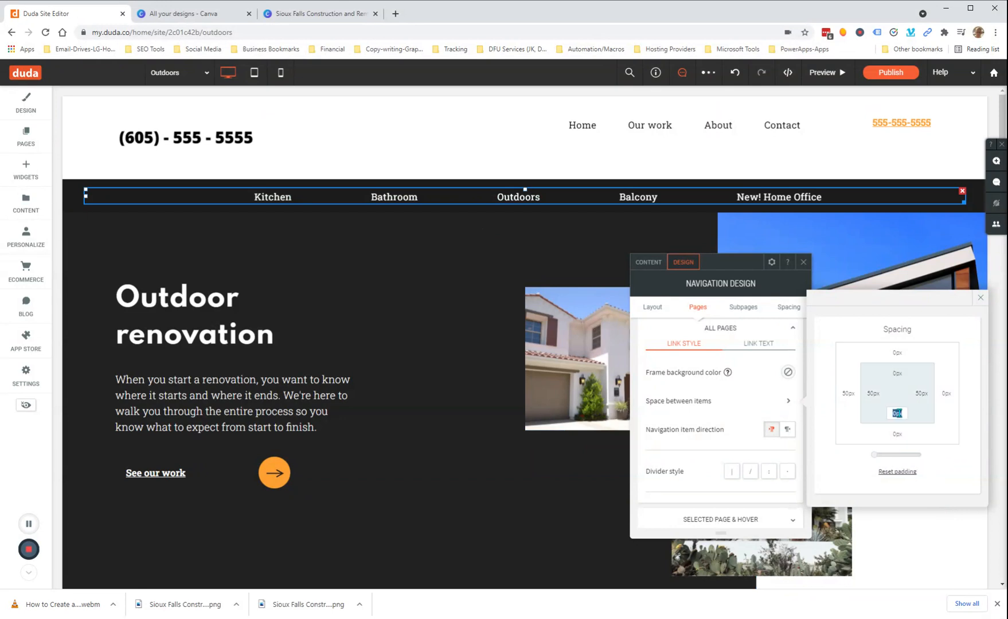
text(50)
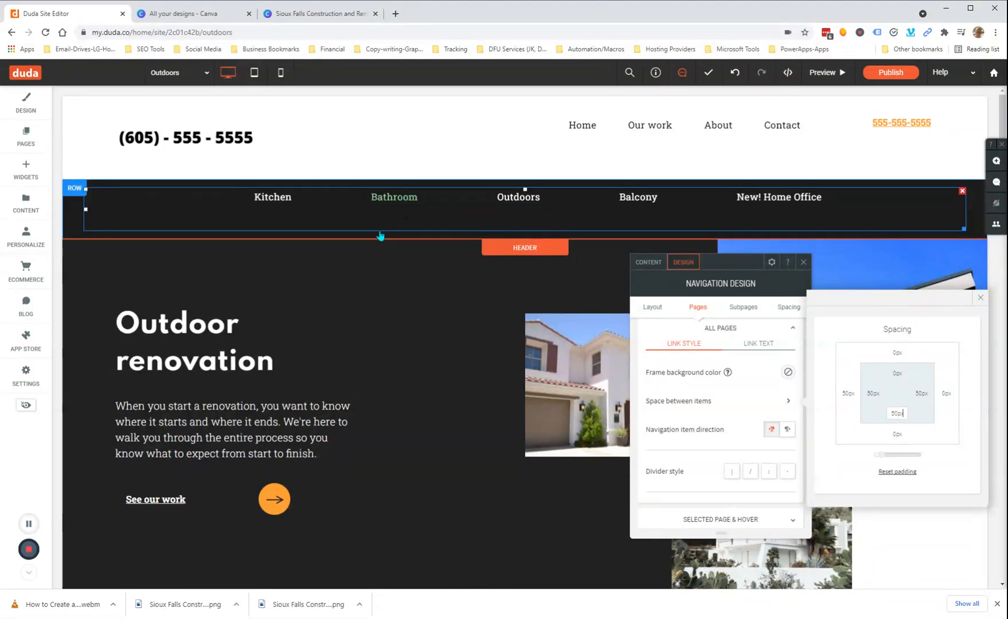
double_click(899, 412)
text(0)
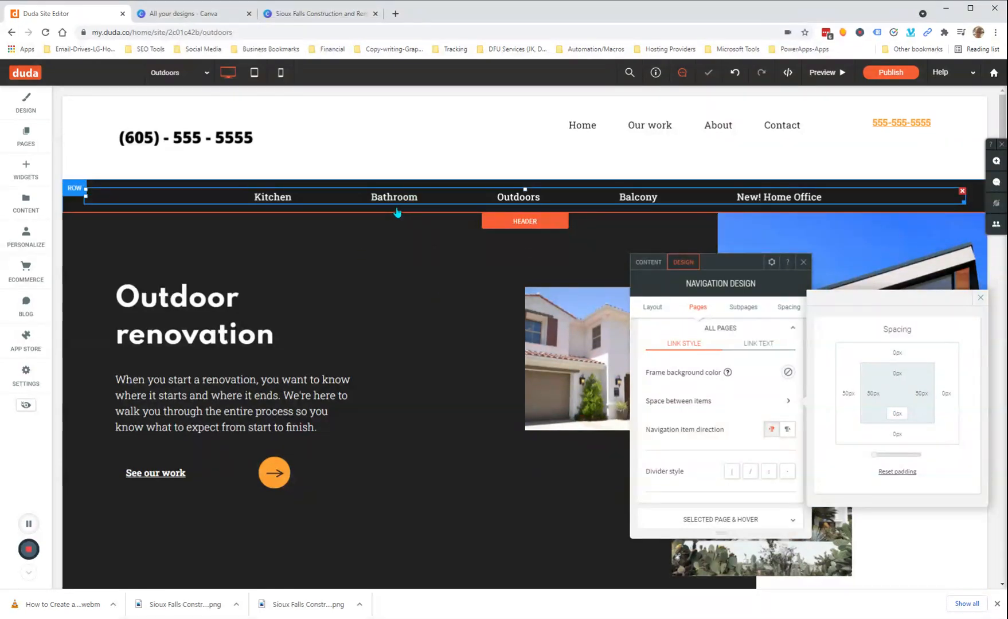
Try a 50 px bottom margin on the navigation items and reduce it to 10 px
double_click(898, 434)
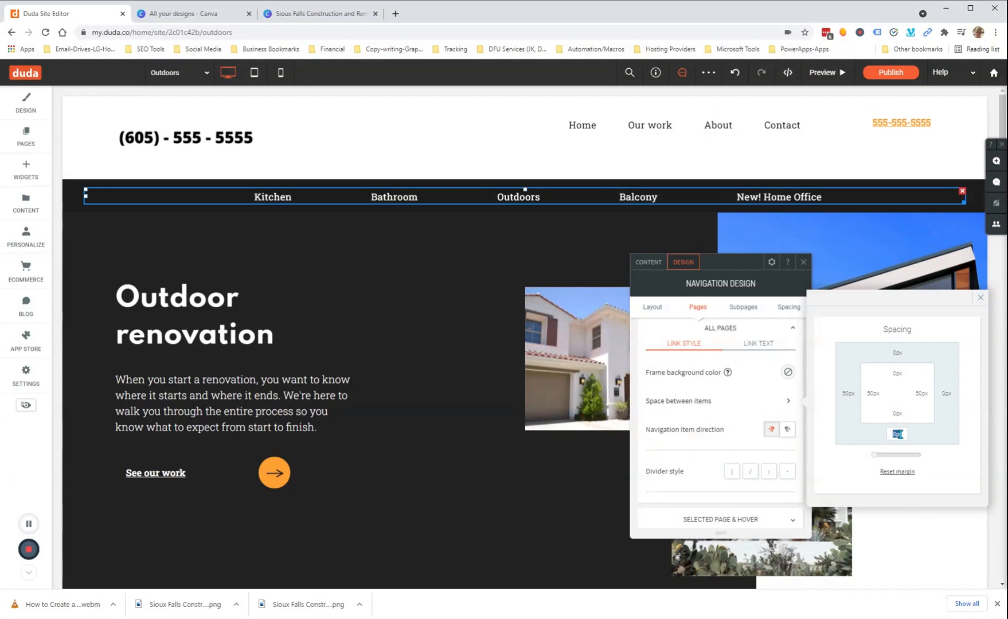
text(50)
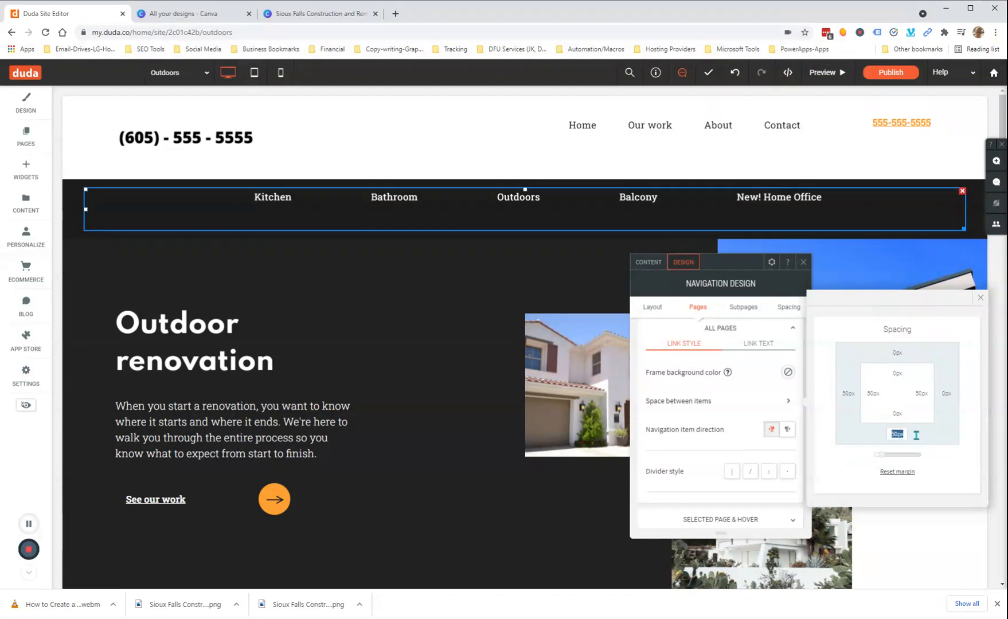
mouse_move(883, 457)
mouse_down()
mouse_move(900, 457)
mouse_move(880, 457)
mouse_up()
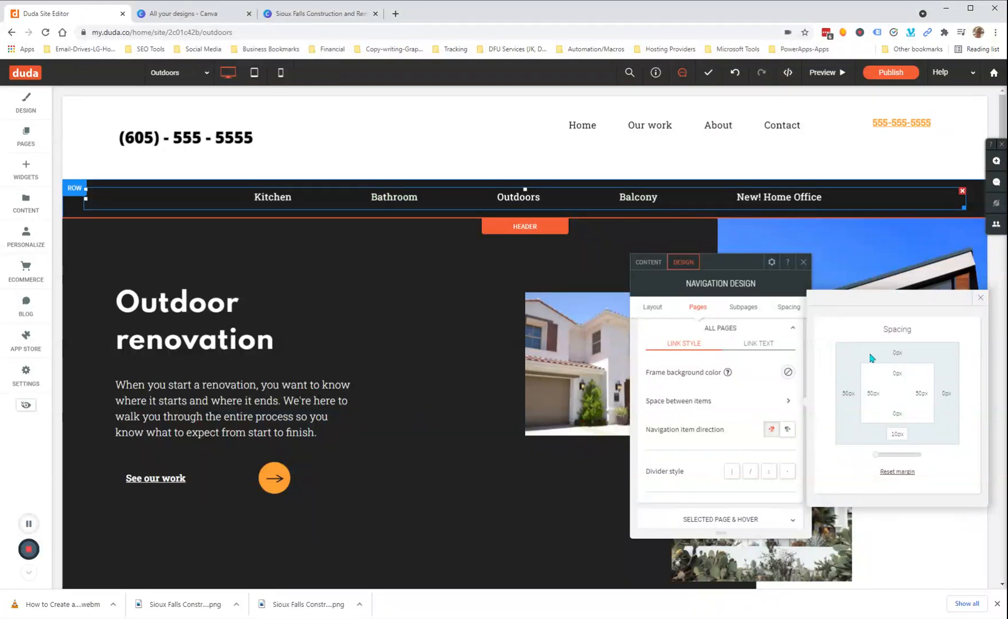
Set the top margin of the navigation items to 10 px
click(899, 354)
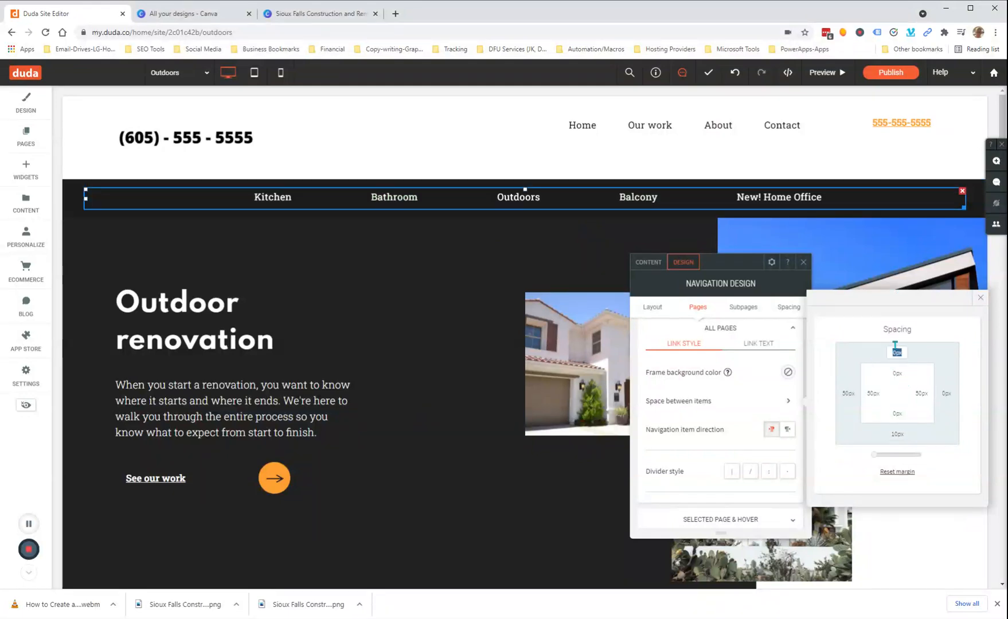
text(10)
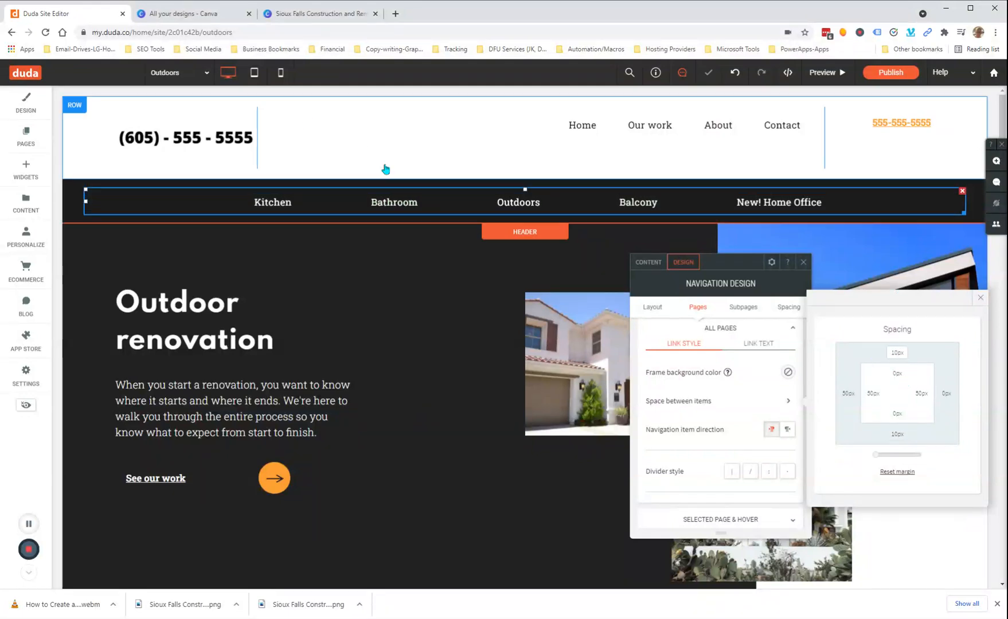
click(769, 405)
Try the none, side underline, top & bottom, roll over, float, forward and text color effects for selected page and hover, and settle on center underline
scroll(755, 390, down, 1)
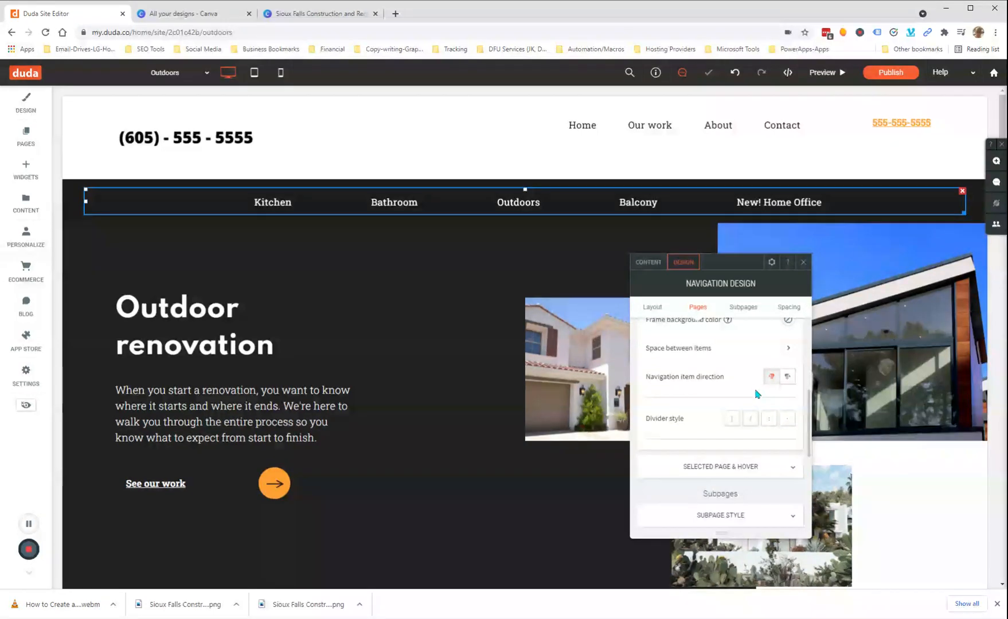
scroll(763, 395, down, 2)
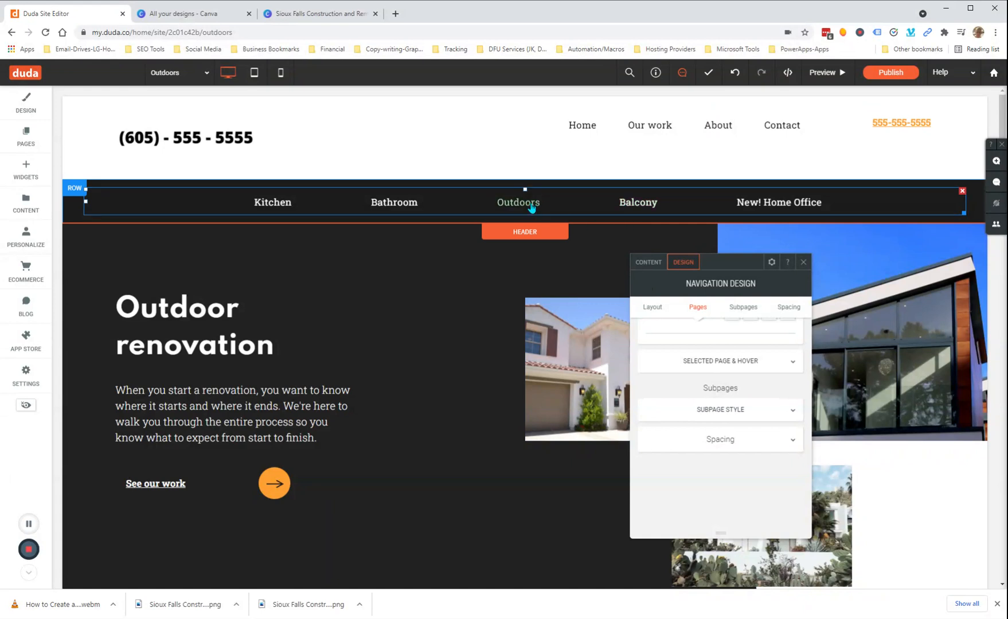
click(774, 371)
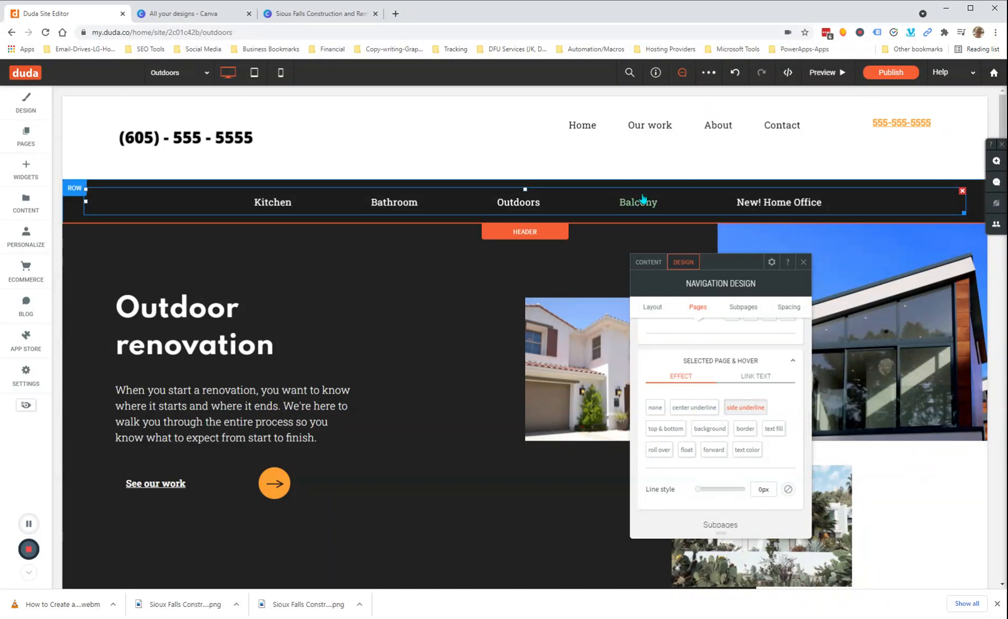
click(657, 408)
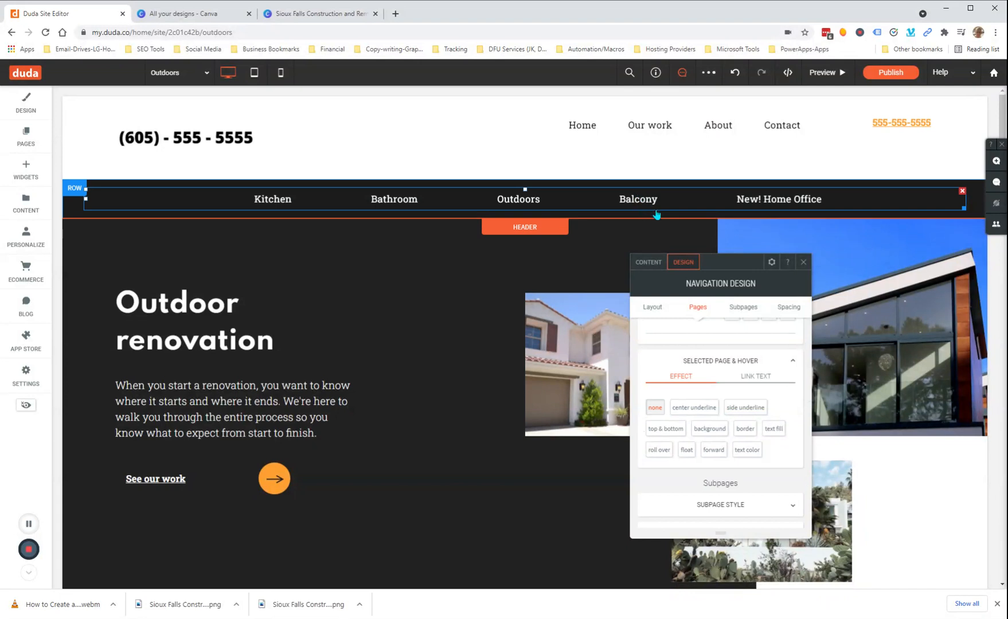
click(693, 410)
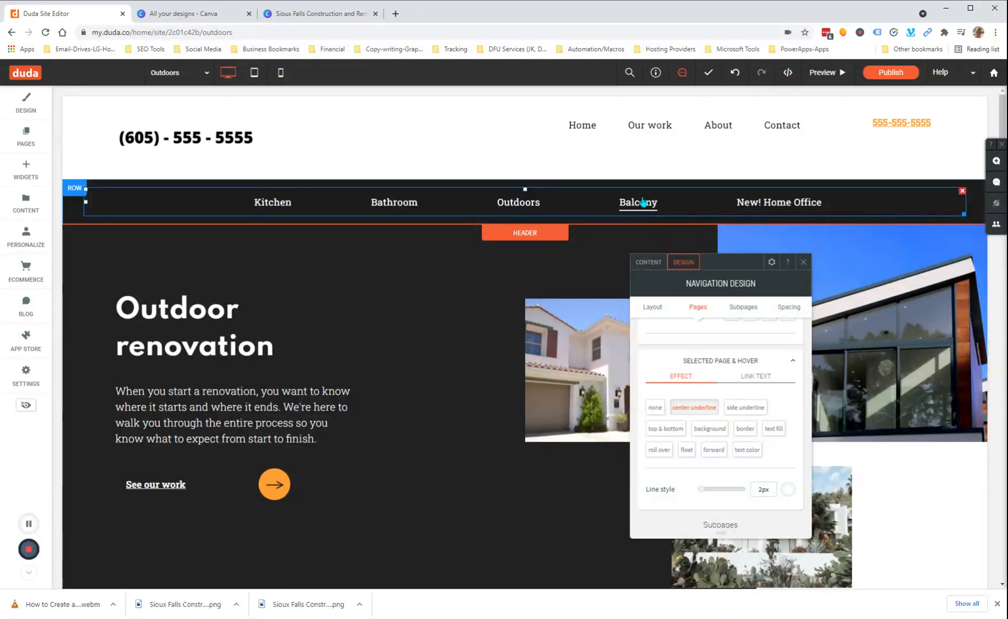
click(757, 410)
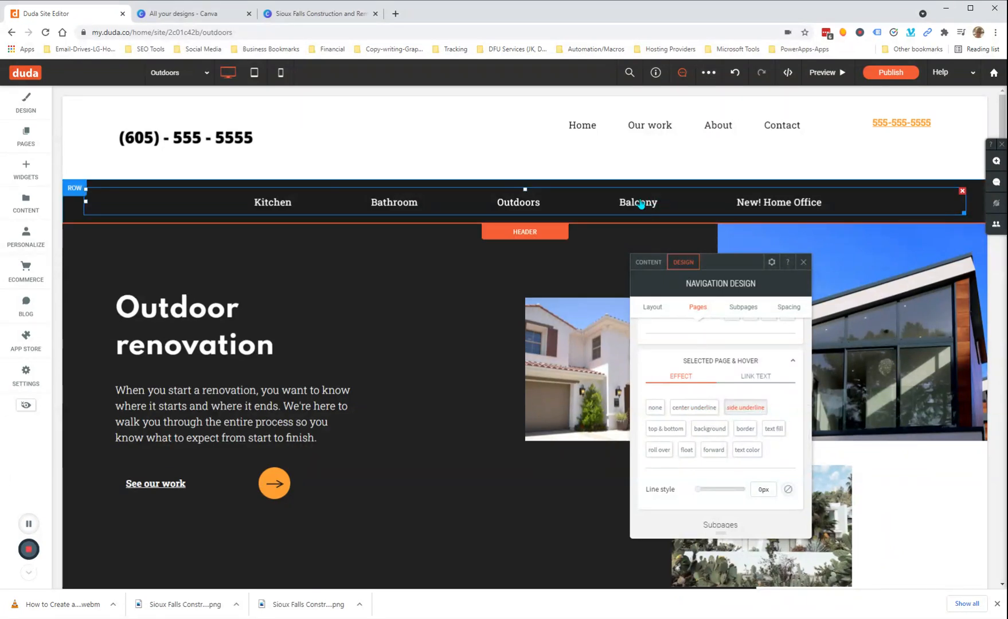
click(663, 436)
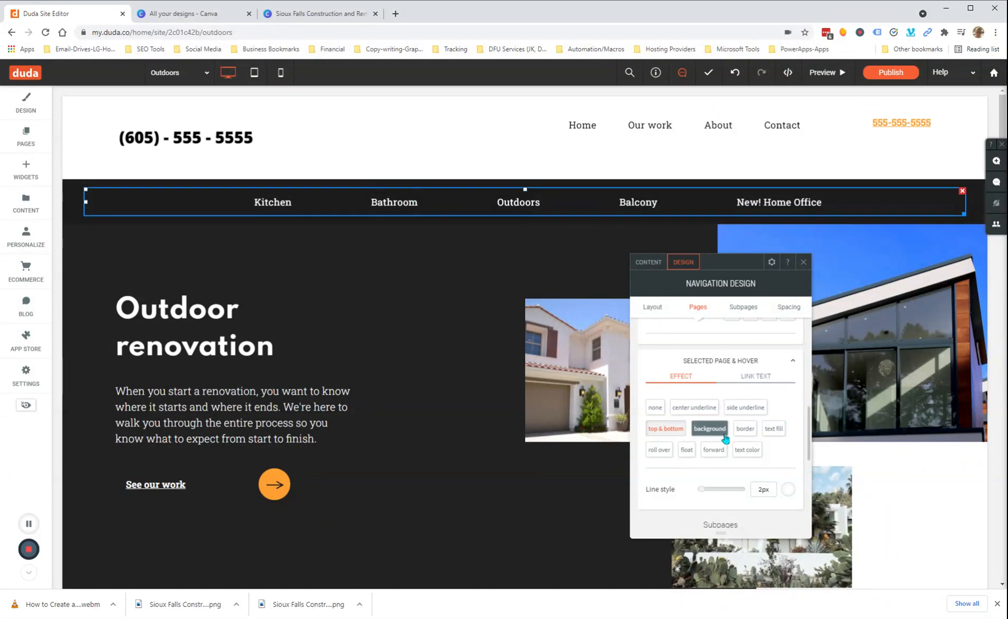
click(660, 450)
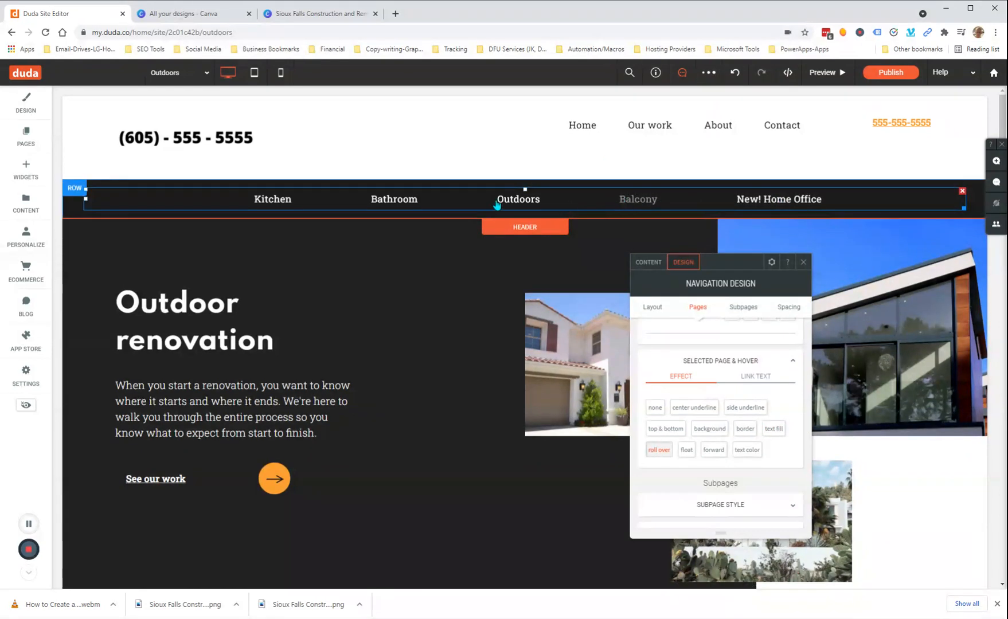
click(688, 452)
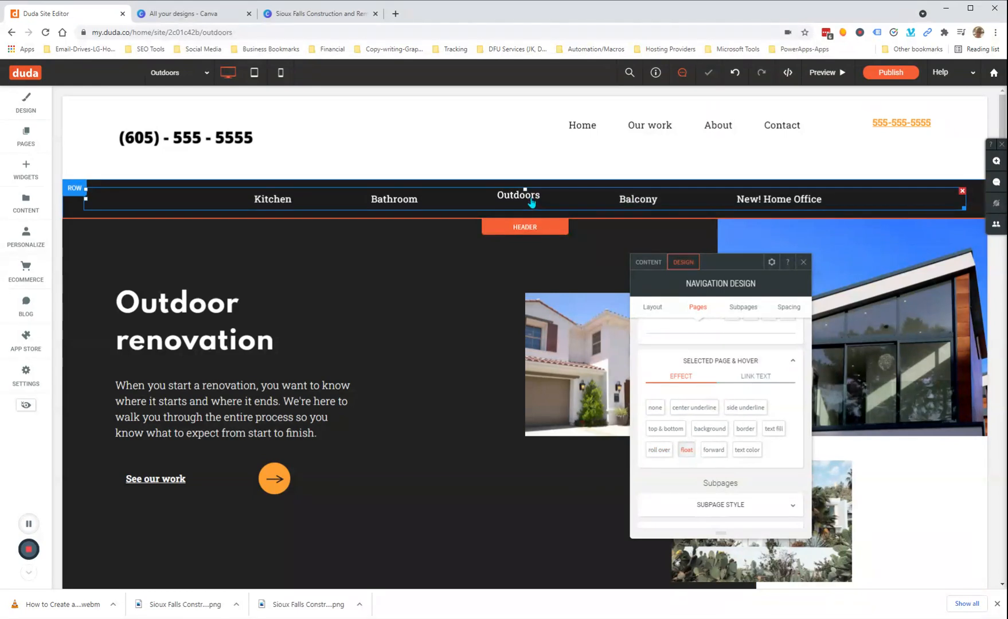
click(709, 451)
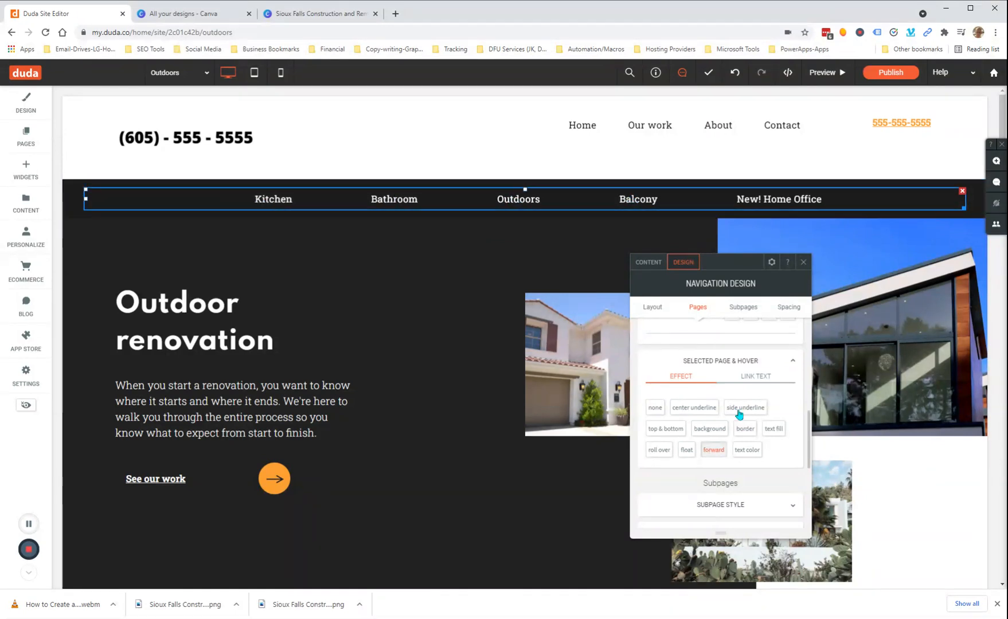
click(745, 452)
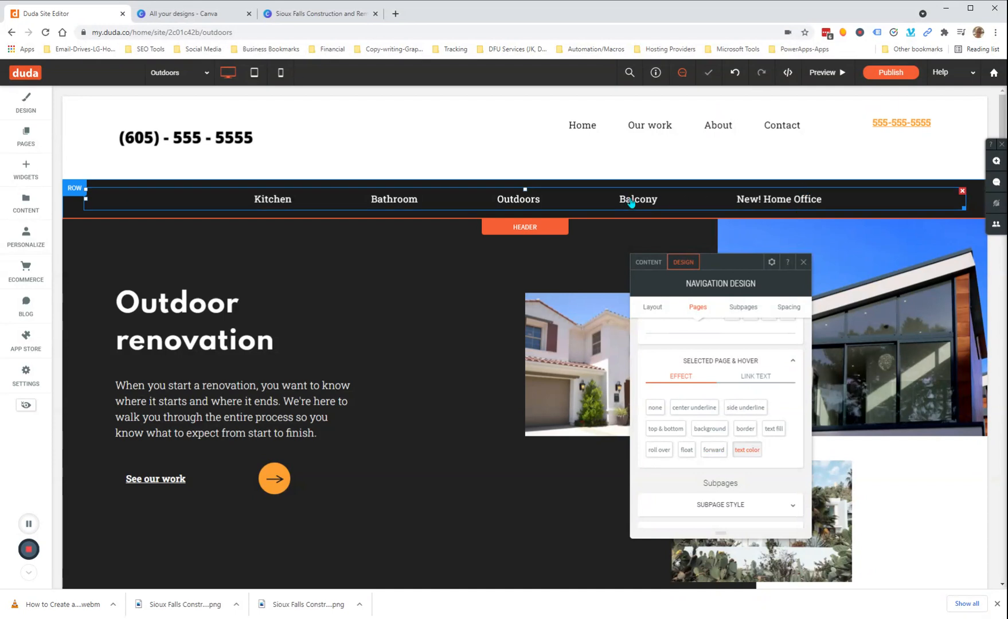
click(713, 411)
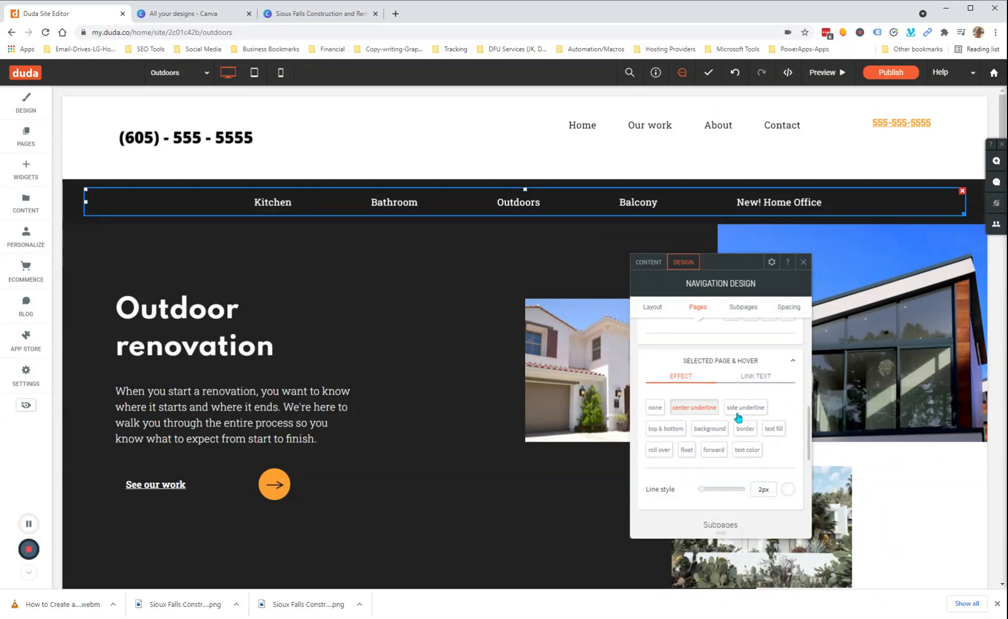
Try a 14 px line thickness for the center underline effect and set it back to 2 px
scroll(740, 396, down, 3)
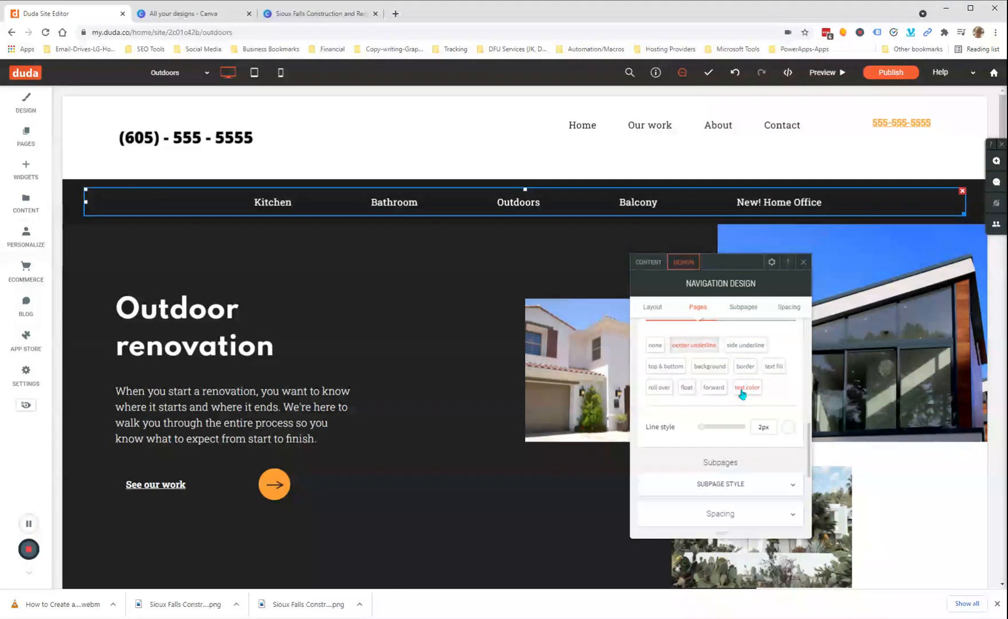
scroll(744, 390, up, 1)
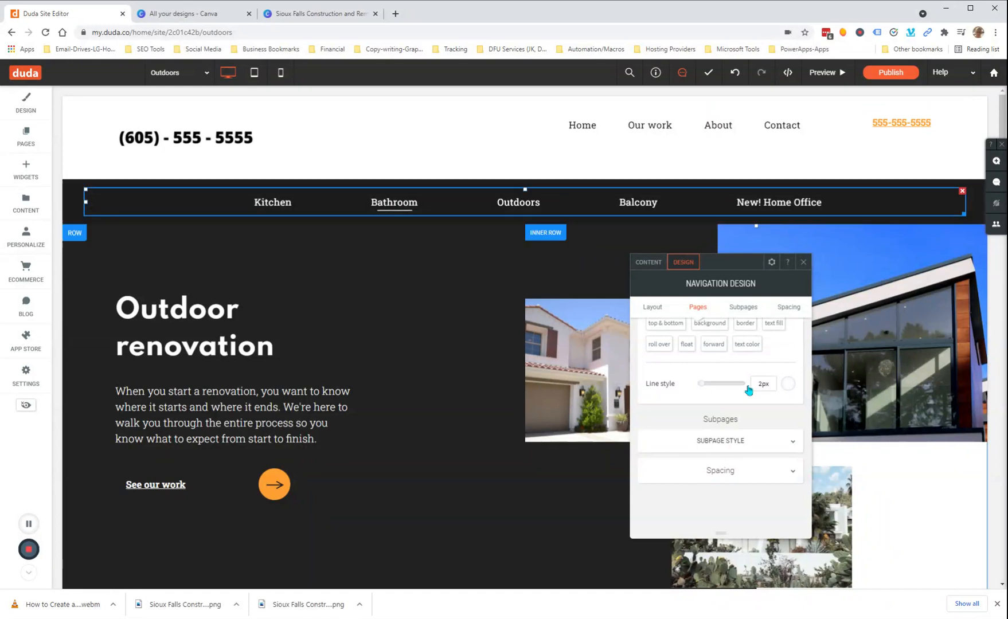
drag(706, 389, 727, 389)
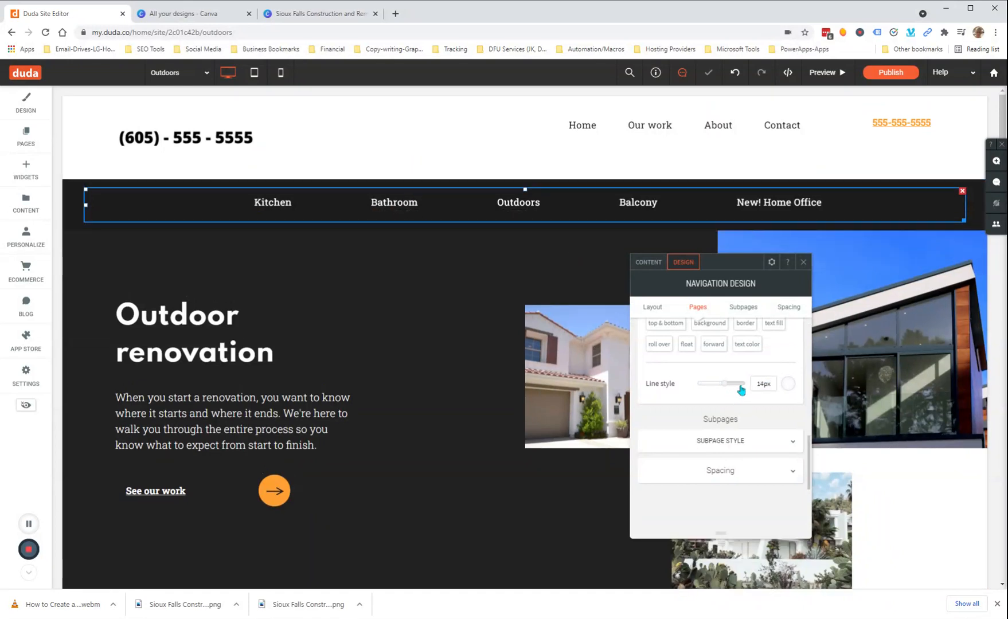
text(2)
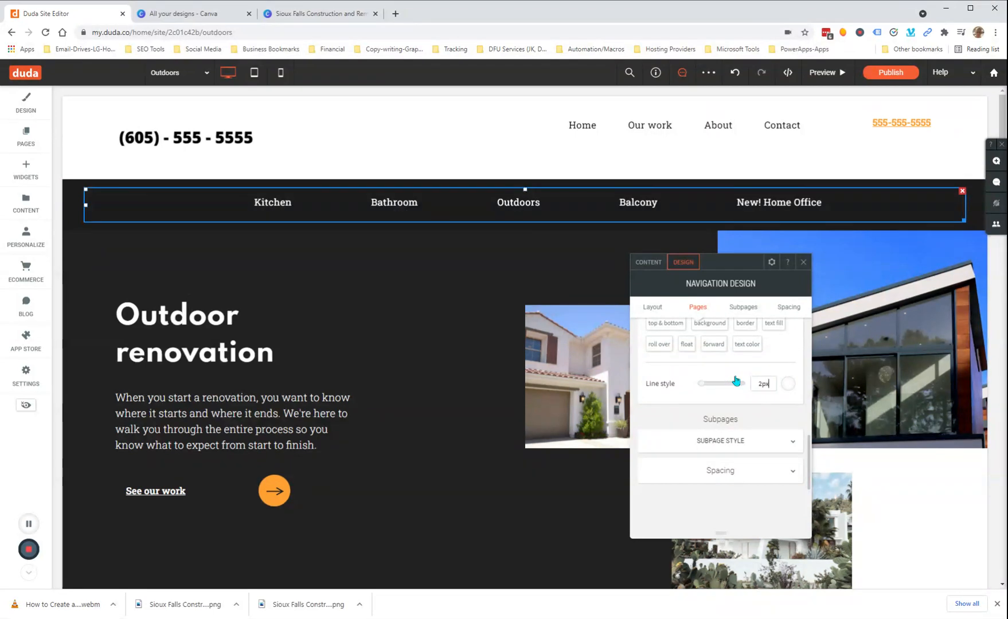
Try the saved orange #ffa031 as the underline color and restore white
click(787, 388)
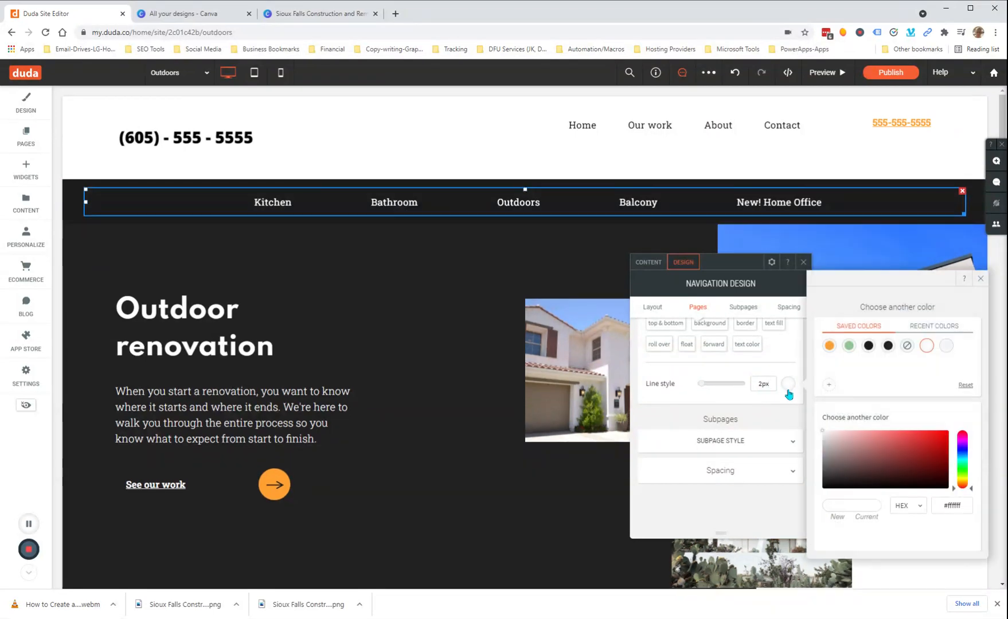
click(829, 346)
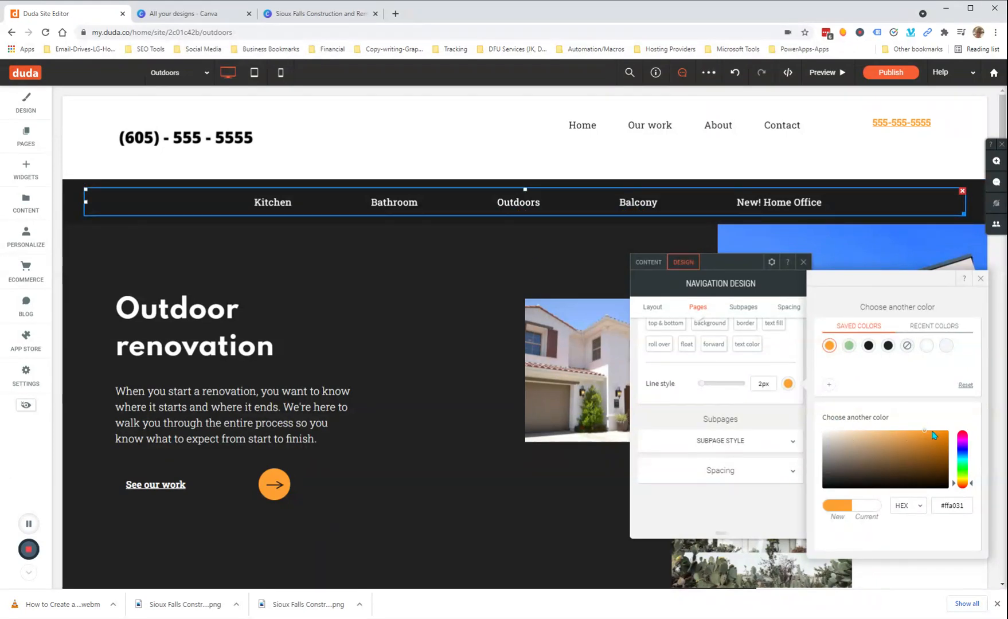
click(926, 346)
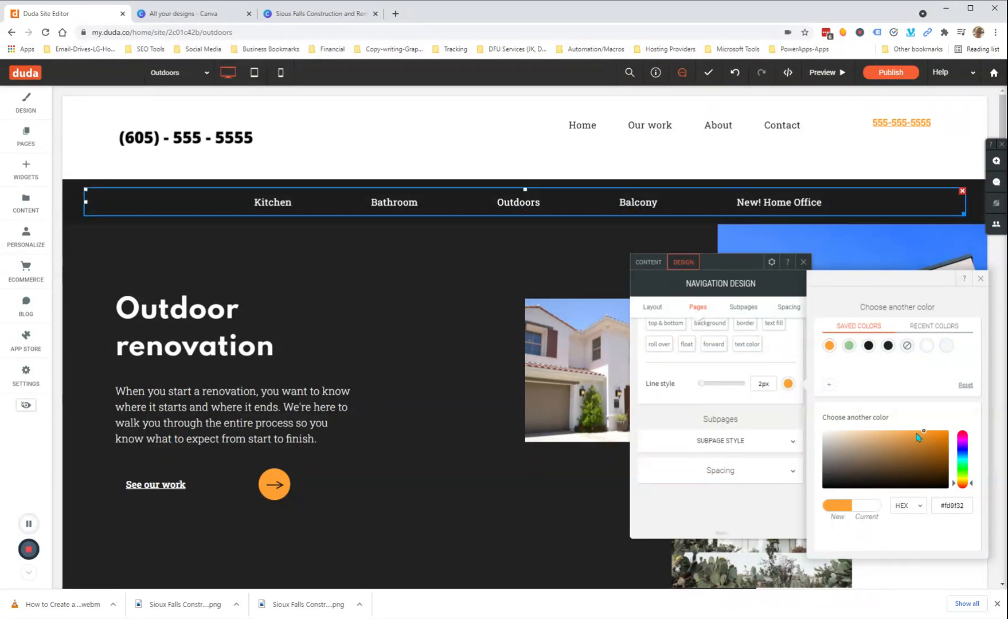
click(742, 399)
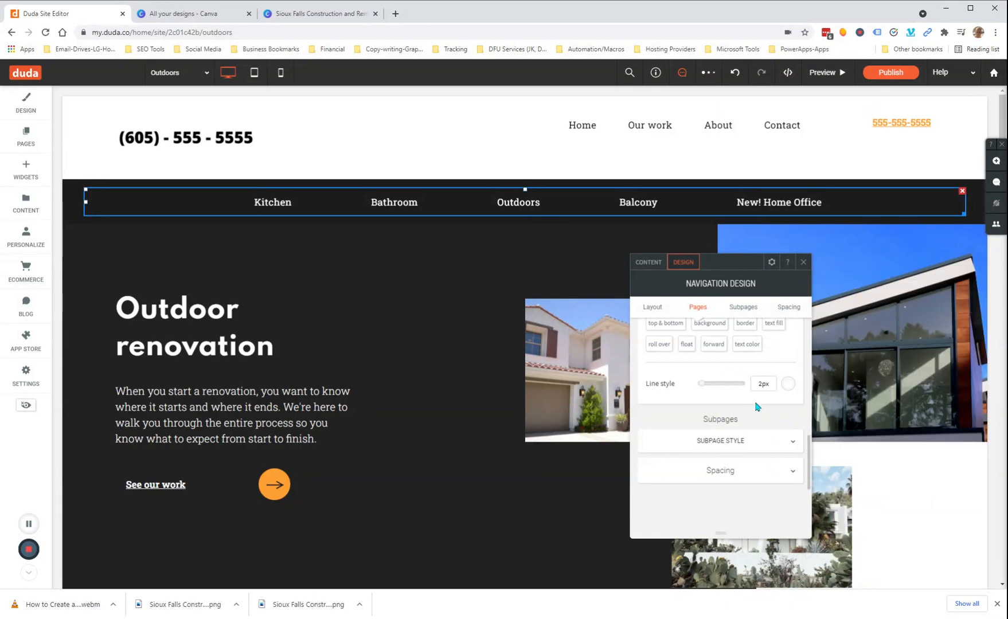
Review the subpage link style settings for background color, shadow, item spacing, divider and hover
scroll(727, 414, down, 2)
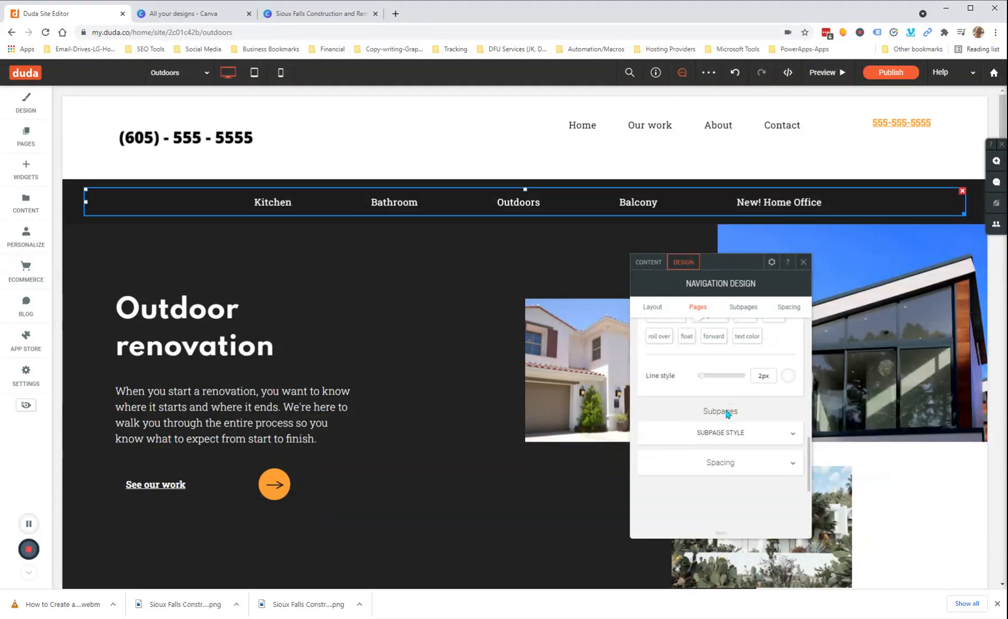
click(792, 388)
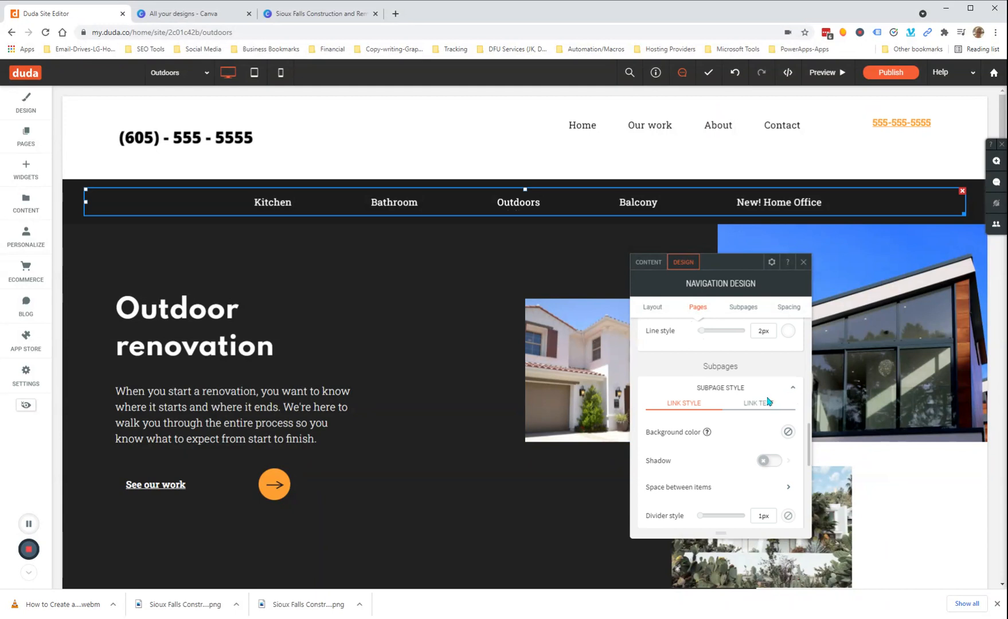
scroll(755, 391, down, 2)
scroll(769, 395, up, 2)
scroll(753, 399, down, 2)
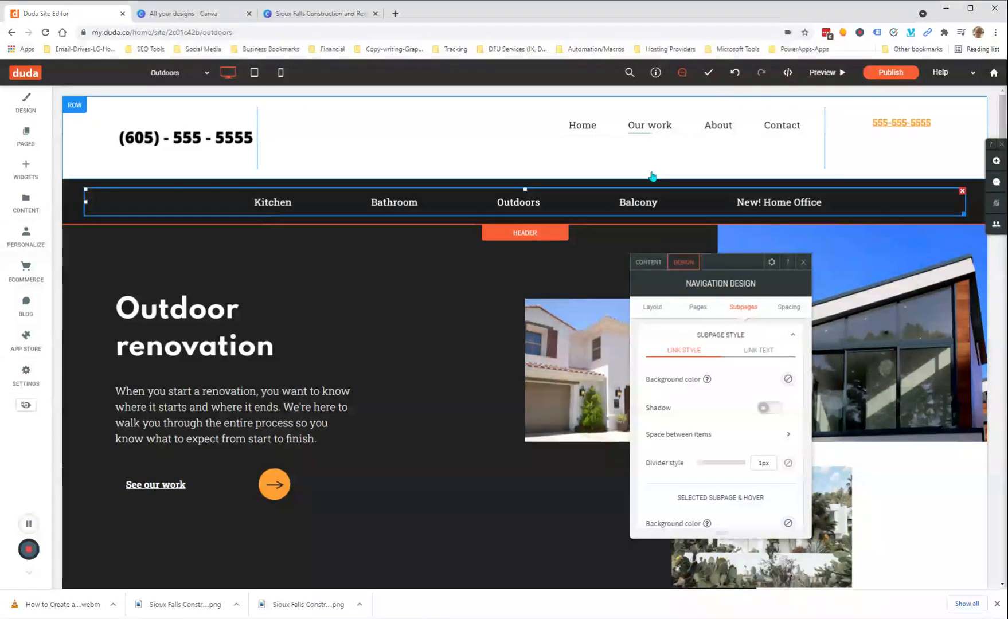
Nest Project inner page under Our work, and the bathroom, outdoor, balcony and home office anchors under services in the site's page list
click(14, 137)
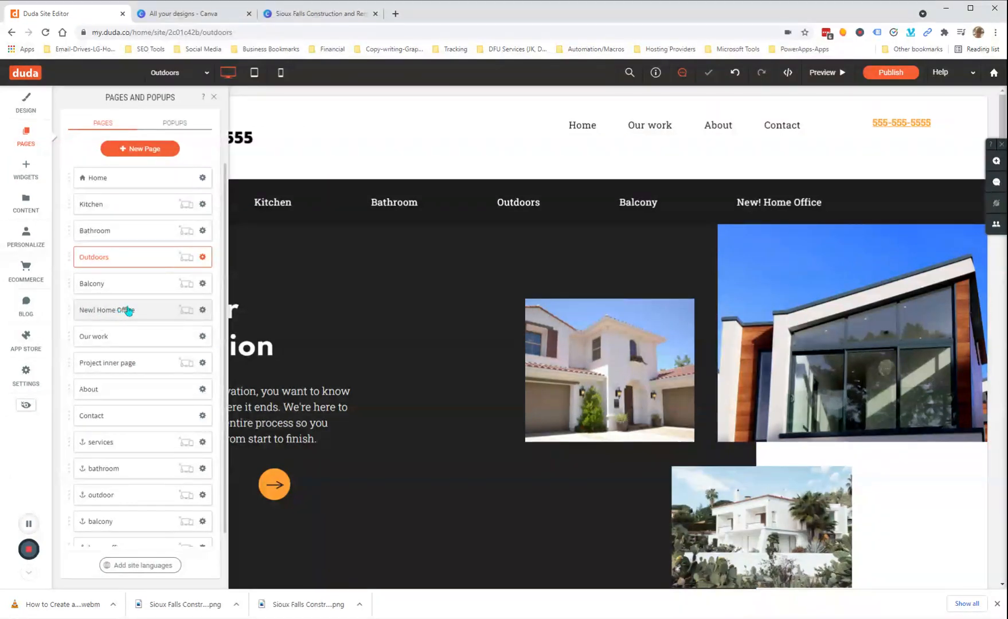
scroll(164, 311, down, 1)
scroll(168, 312, up, 1)
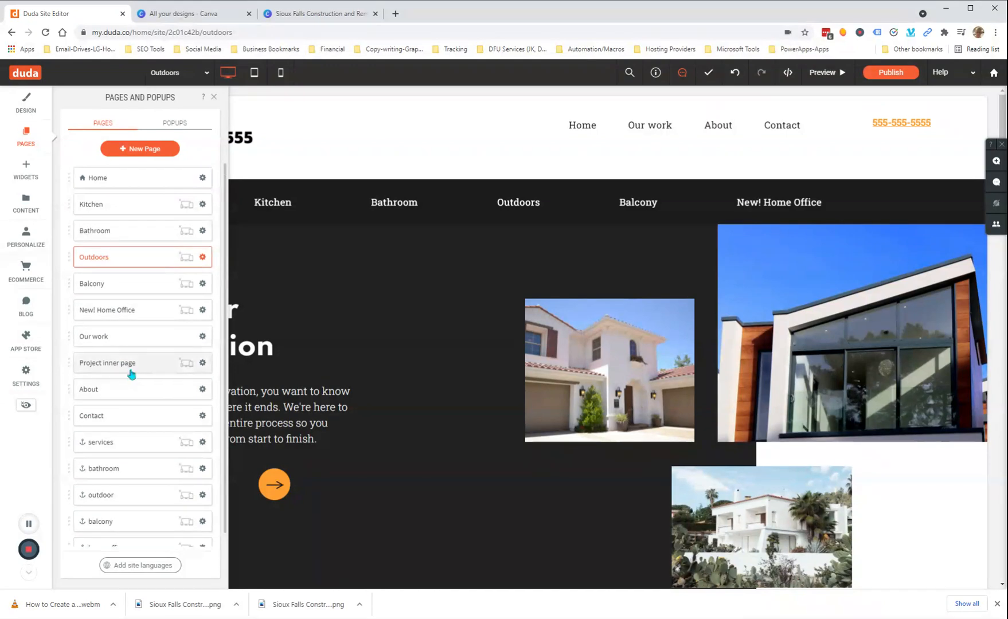
drag(129, 367, 152, 365)
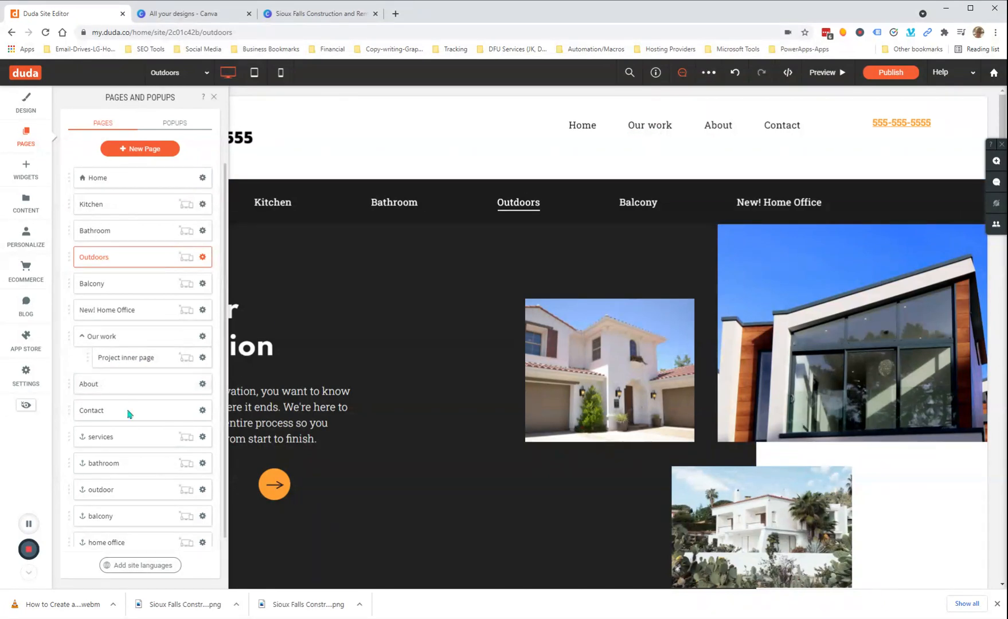
drag(113, 445, 150, 480)
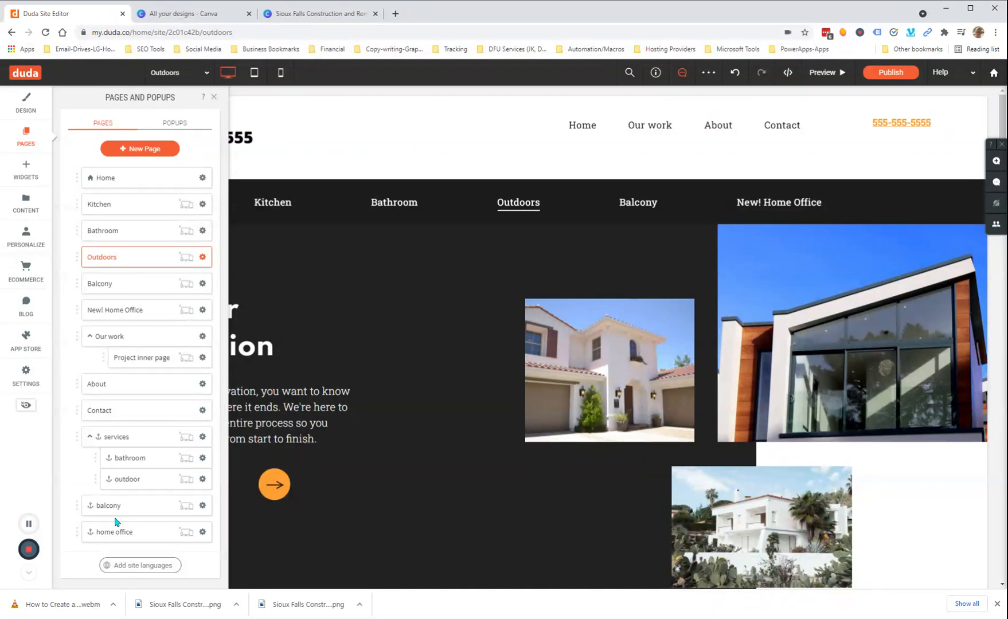
drag(136, 519, 158, 523)
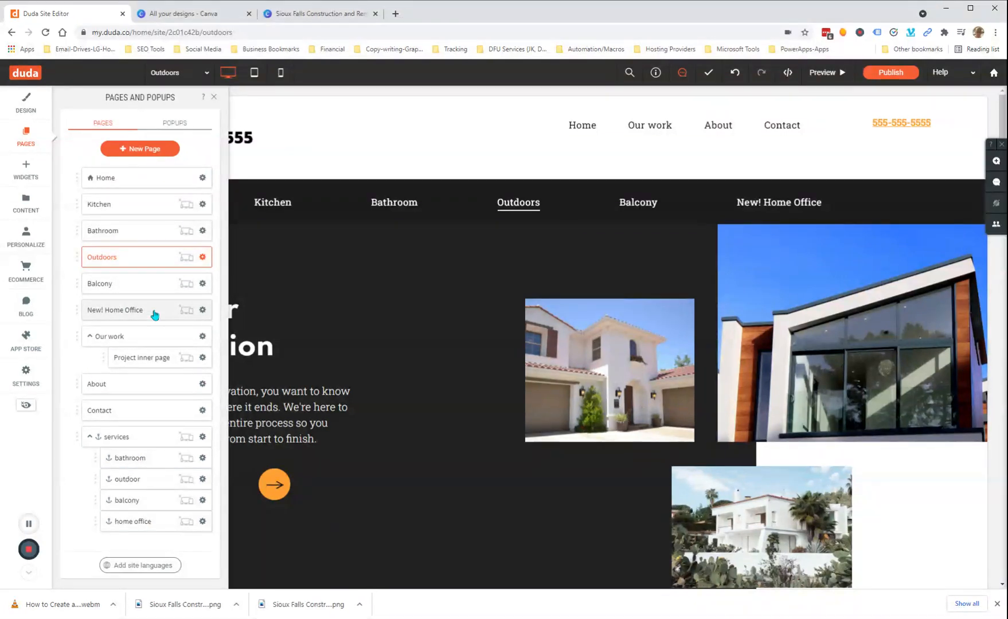
Show the services anchor in the navigation on all devices and return to the home page canvas
click(143, 437)
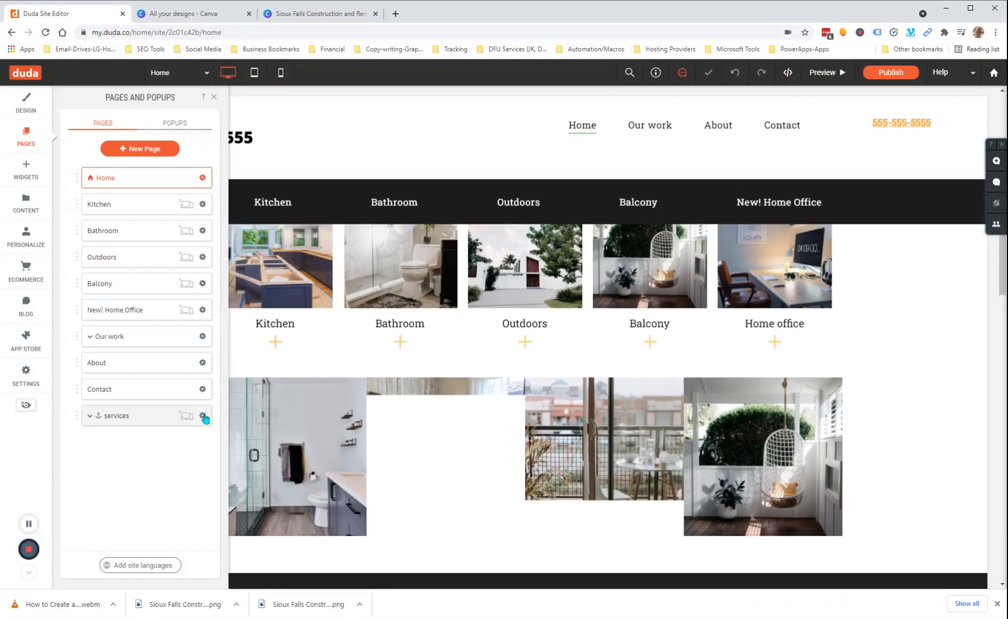
click(203, 417)
mouse_move(273, 438)
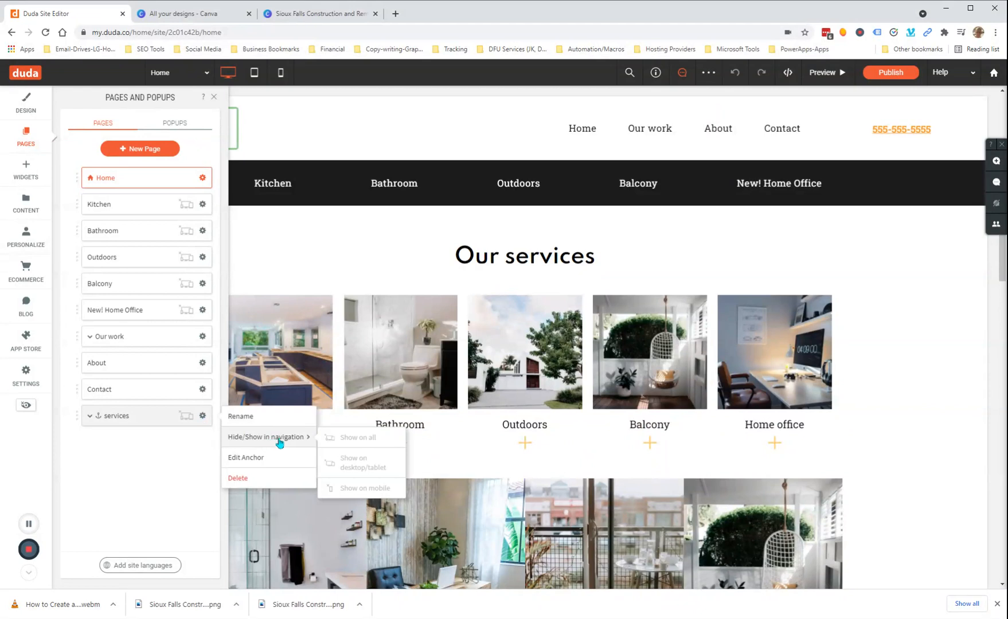
click(350, 438)
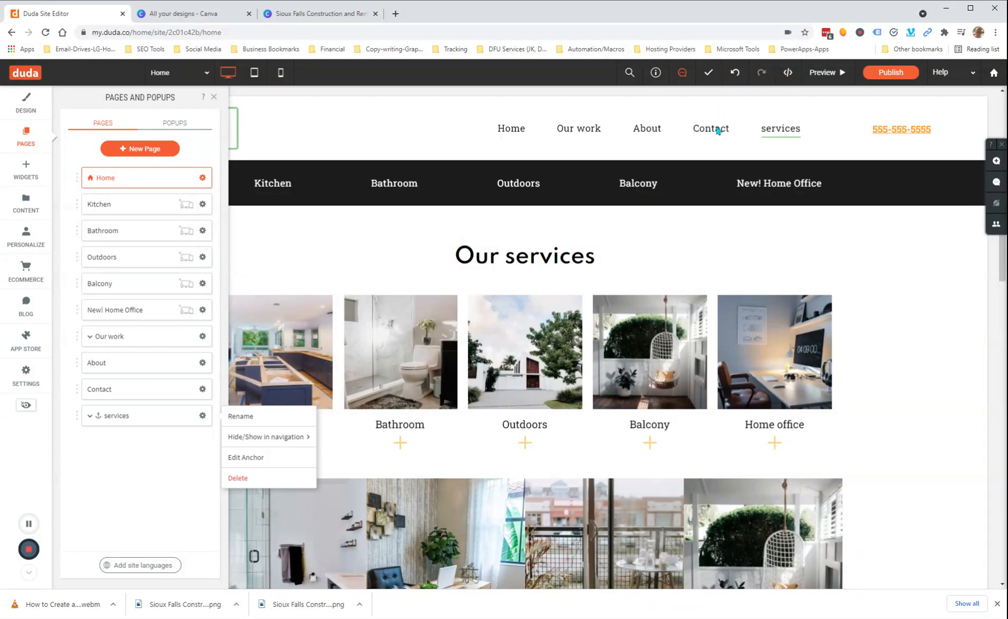
click(148, 463)
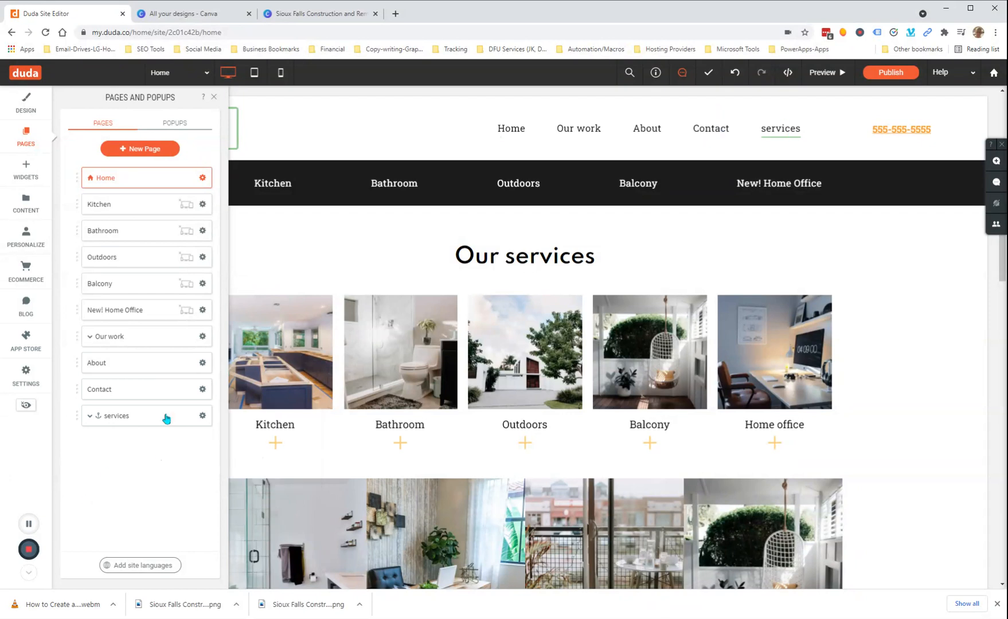
click(212, 95)
scroll(598, 423, up, 5)
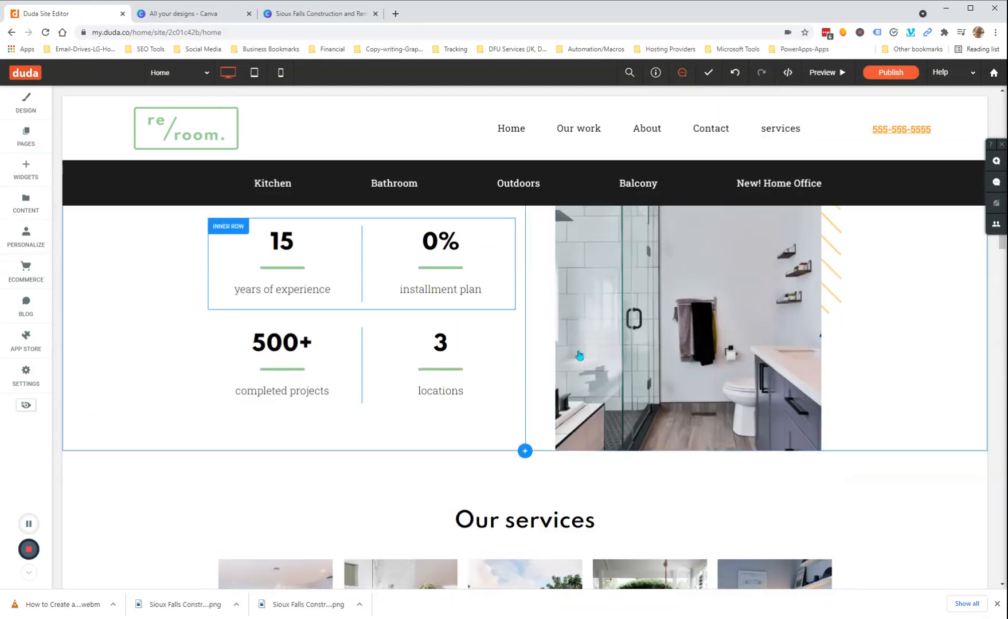
Test the services navigation link on the home page in the editor and in preview mode, and return to the editor
scroll(579, 355, up, 5)
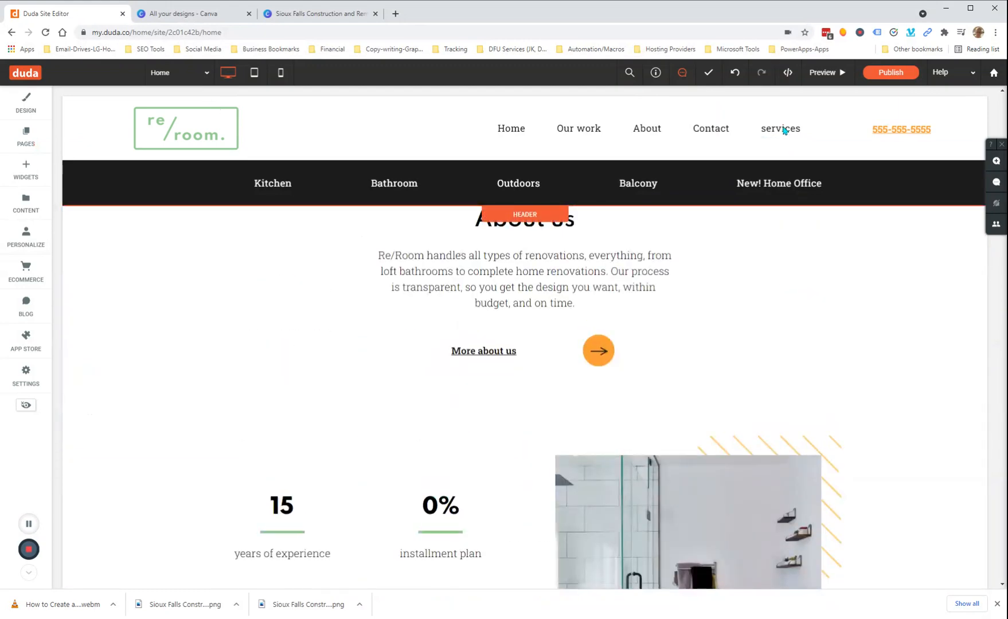
scroll(785, 131, up, 5)
click(784, 130)
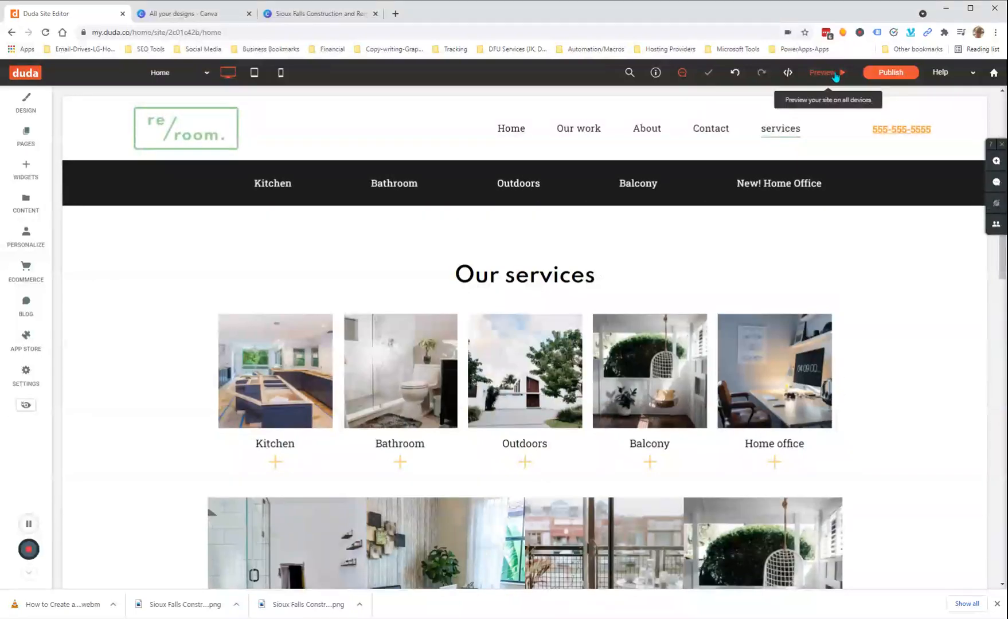
click(835, 73)
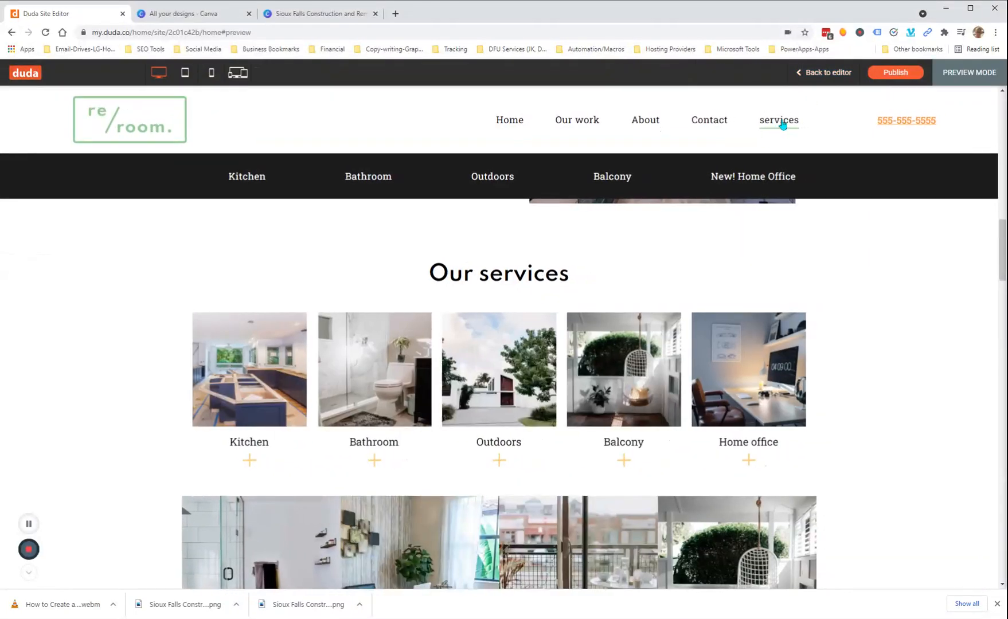
click(784, 125)
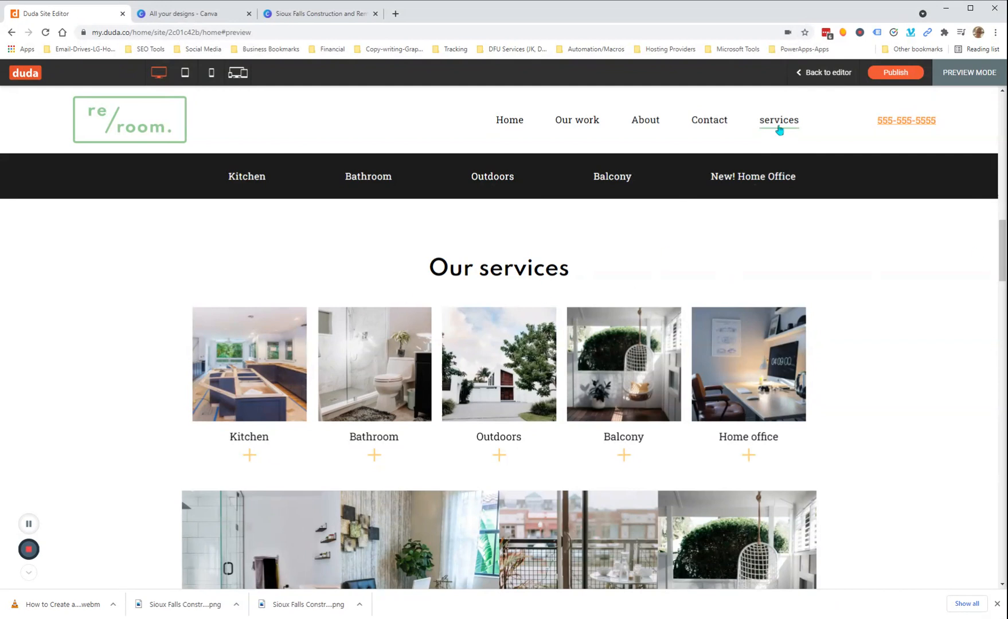
click(818, 77)
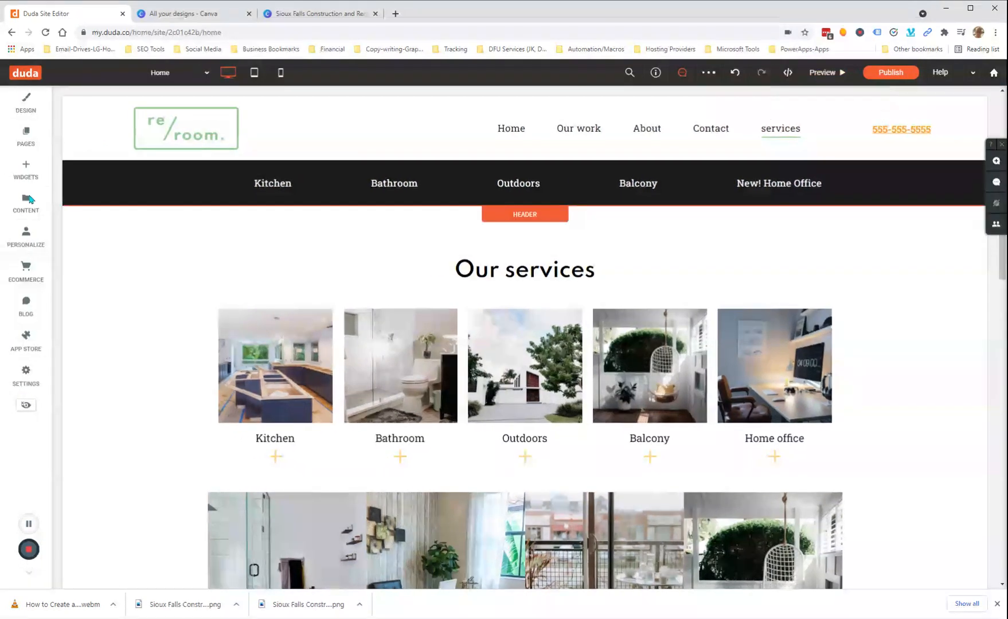
Check the services anchor's options and nested anchors in the site's page list, and follow its bathroom anchor
click(27, 135)
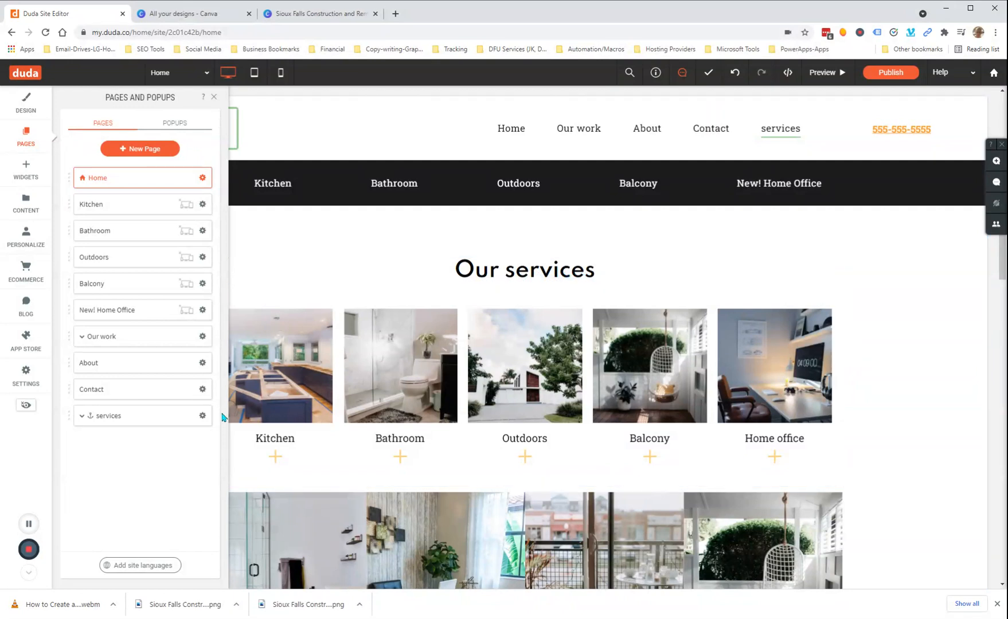
click(203, 417)
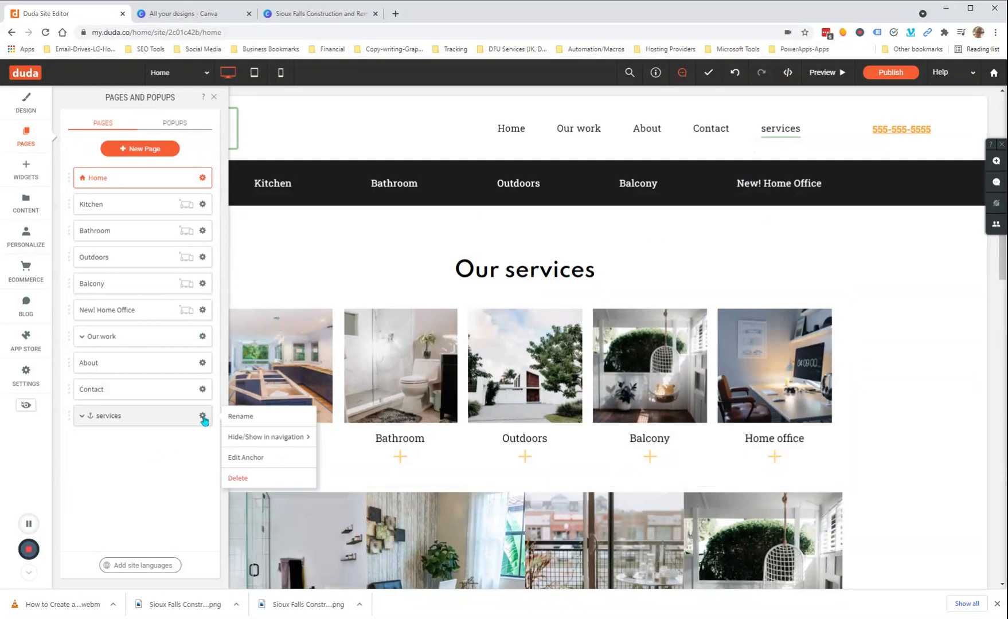
click(81, 417)
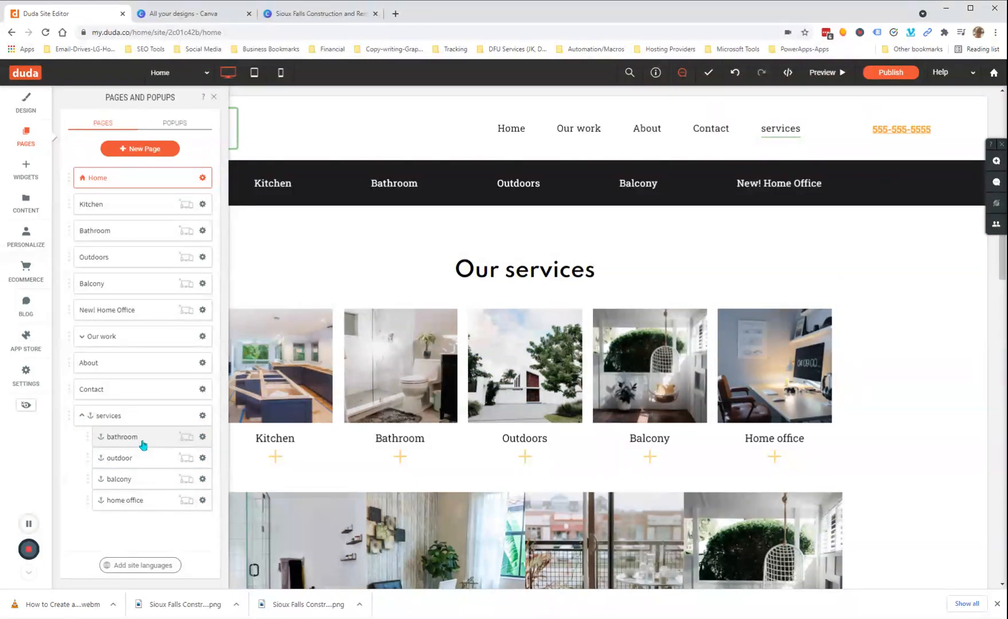
click(121, 437)
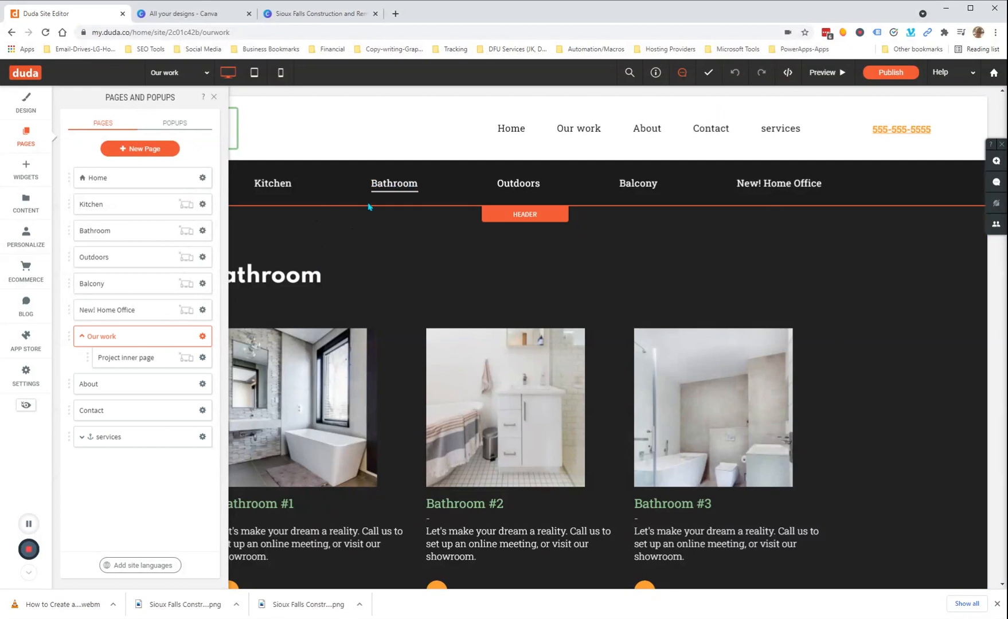
click(82, 438)
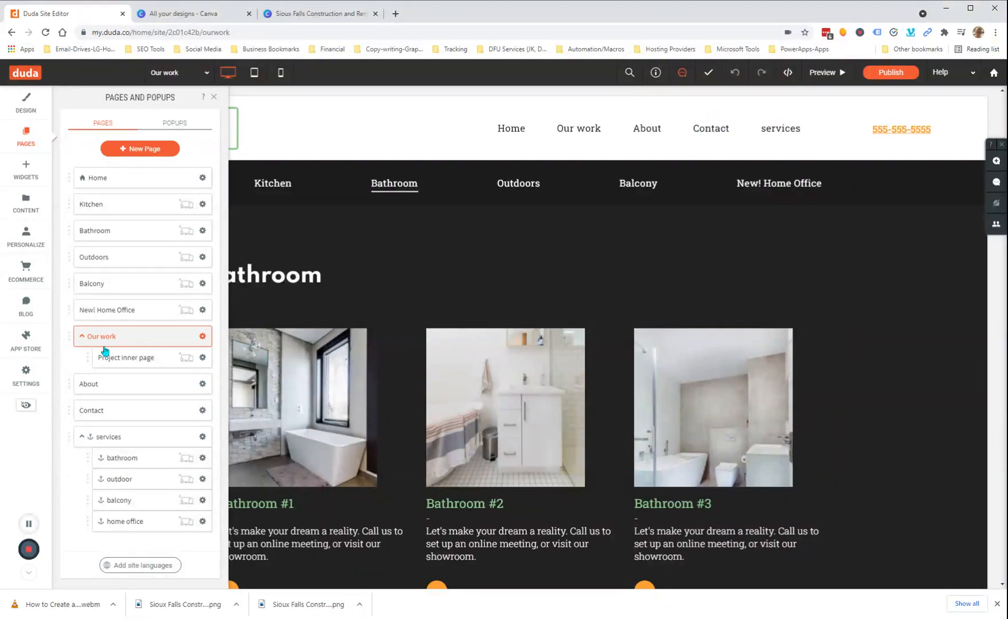
Nest the Balcony and New! Home Office pages under Outdoors and show both in the navigation
drag(129, 275, 142, 307)
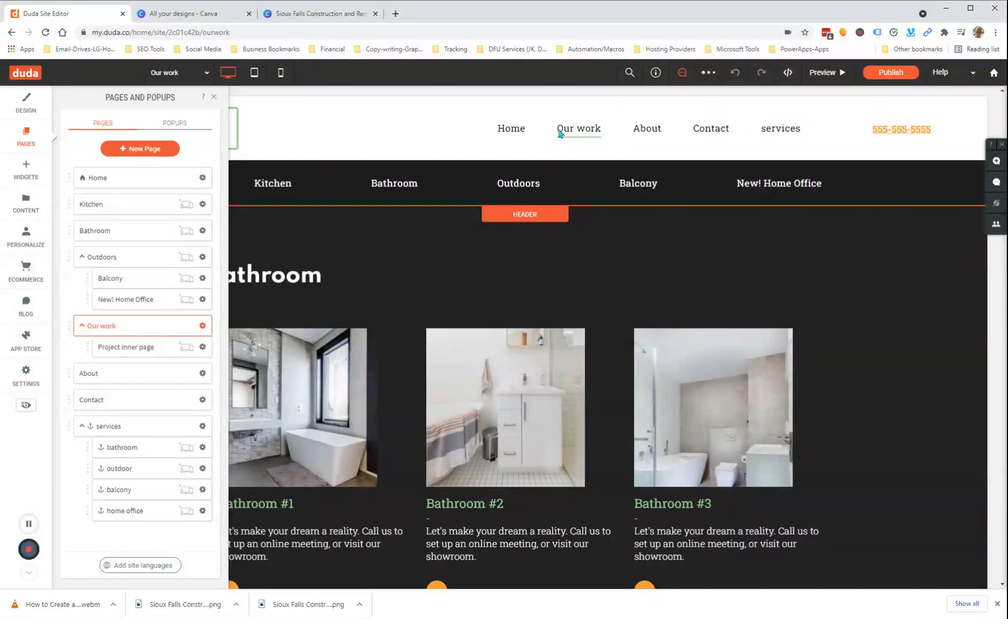
click(203, 280)
mouse_move(261, 300)
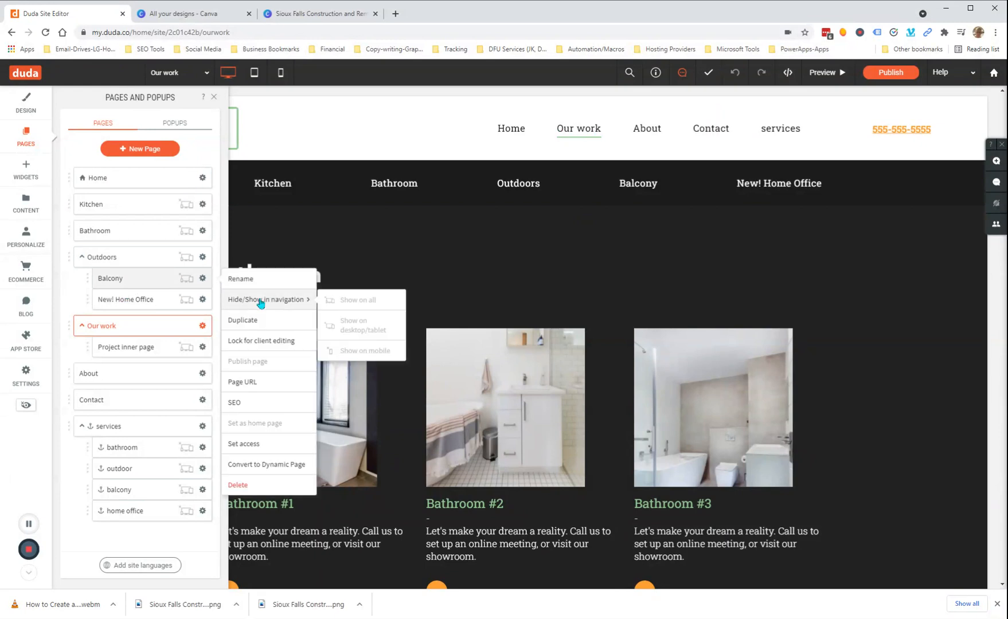
click(203, 300)
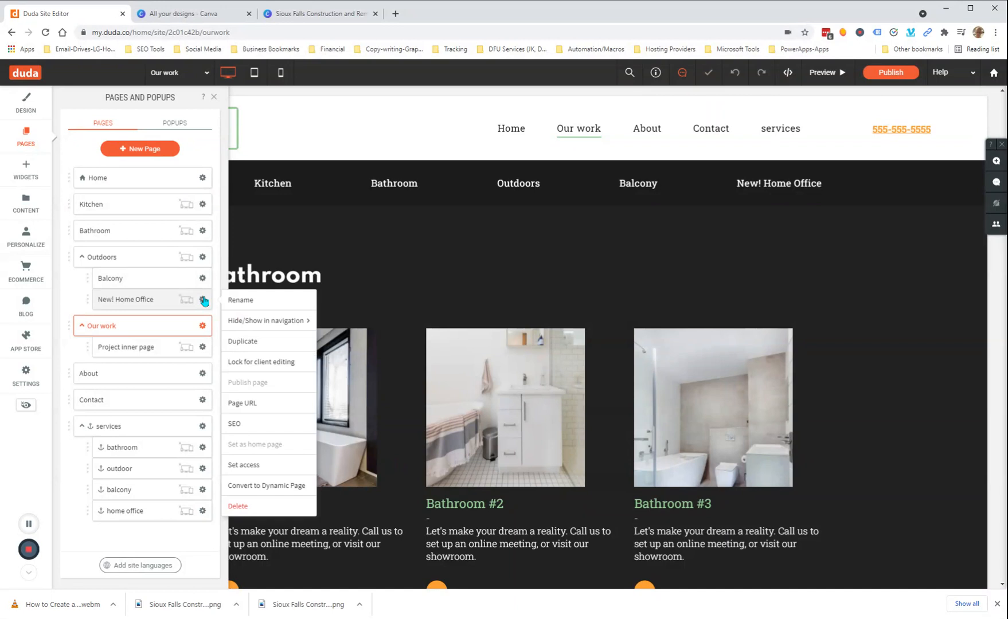
mouse_move(316, 323)
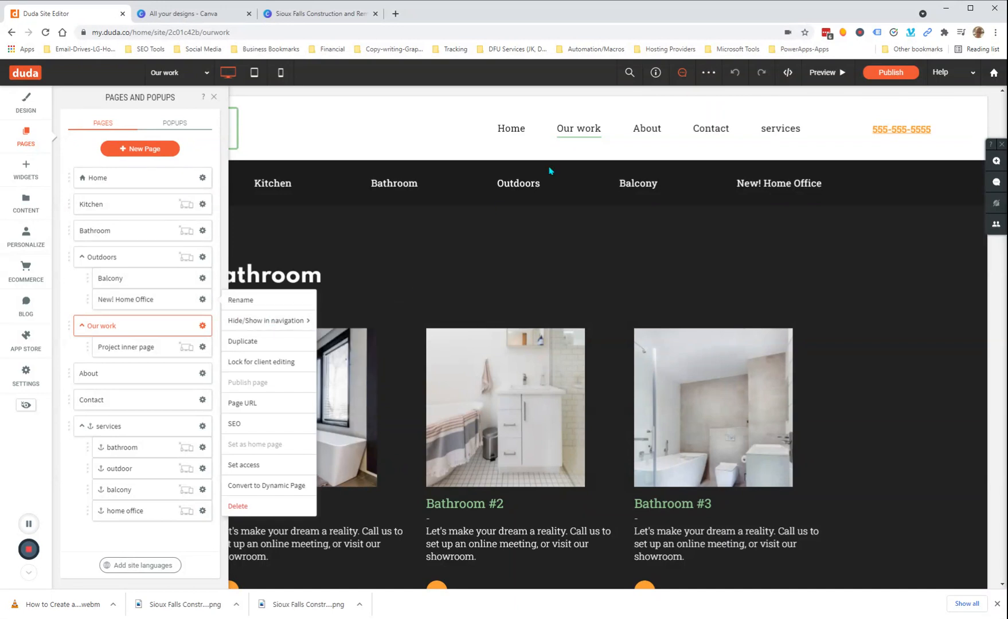
click(780, 134)
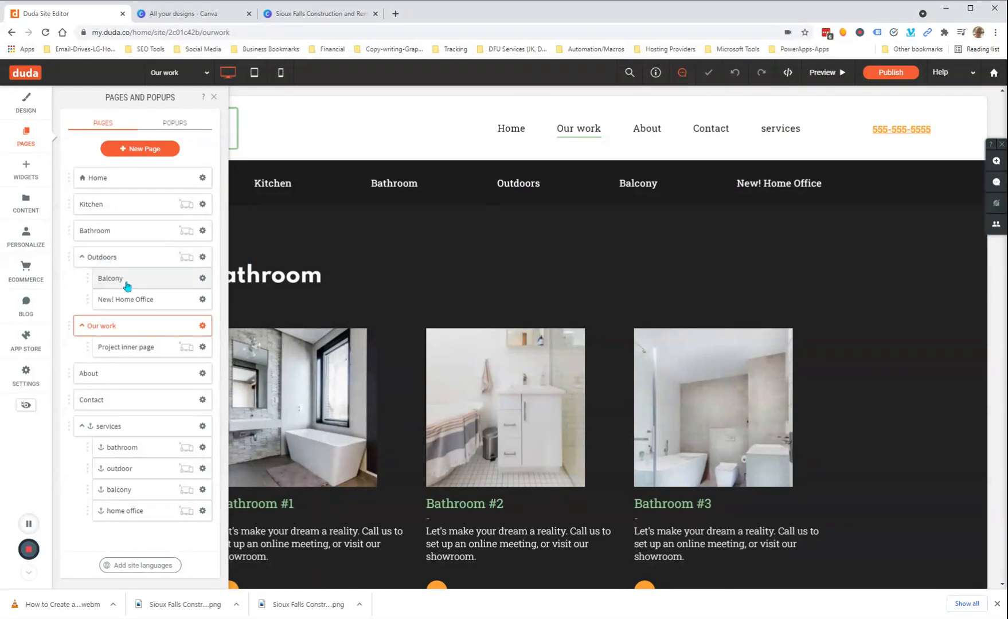
Move the Balcony and New! Home Office pages under Home as subpages, open New! Home Office and check the Home dropdown
drag(128, 284, 136, 195)
drag(128, 302, 139, 227)
click(156, 225)
mouse_move(516, 133)
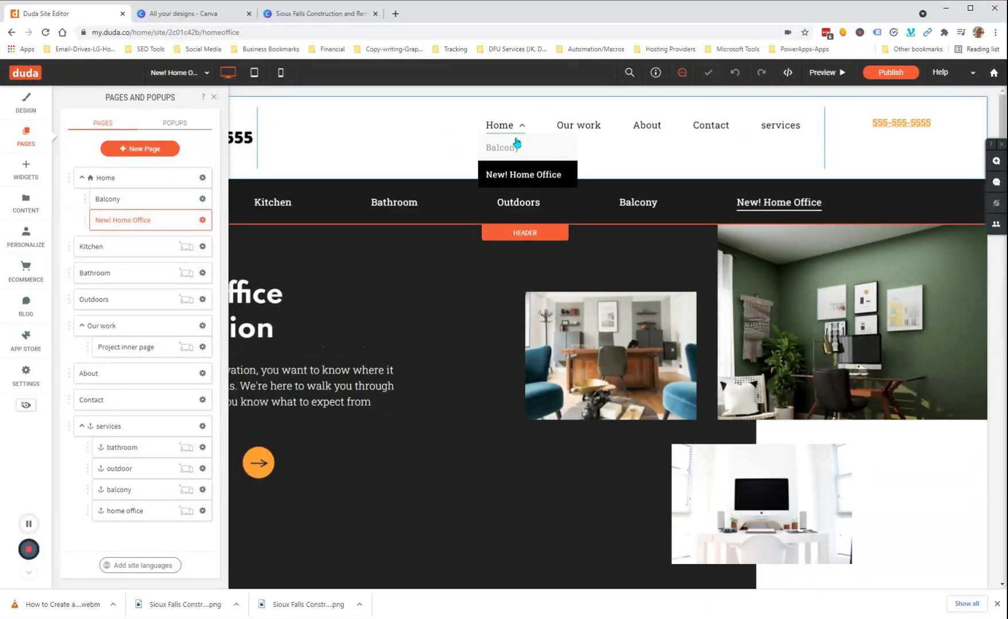
click(214, 98)
mouse_move(525, 133)
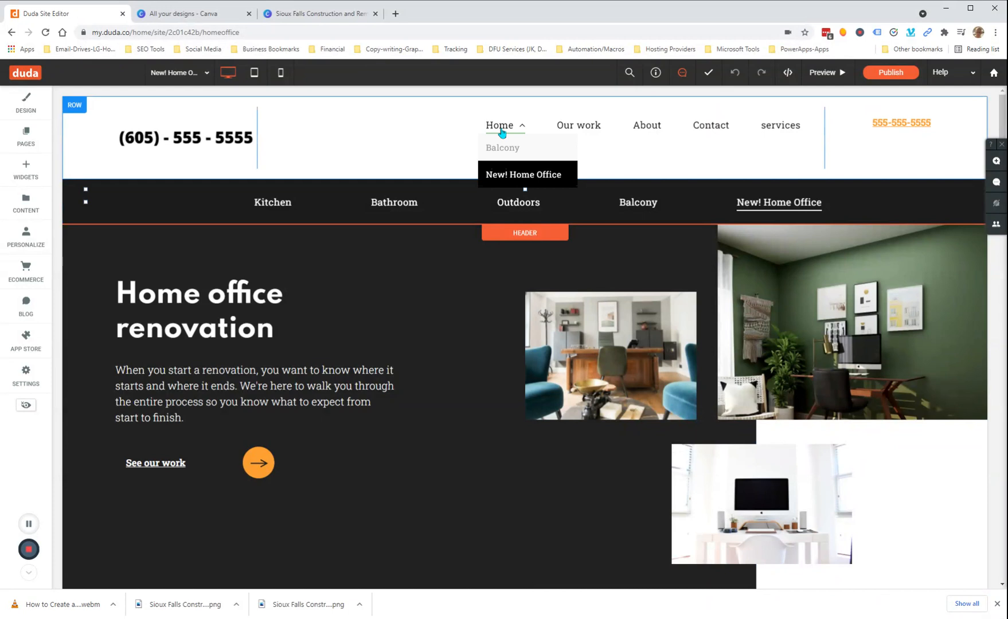
Set the header navigation's selected subpage and hover background color to purple #5f04fe
click(512, 131)
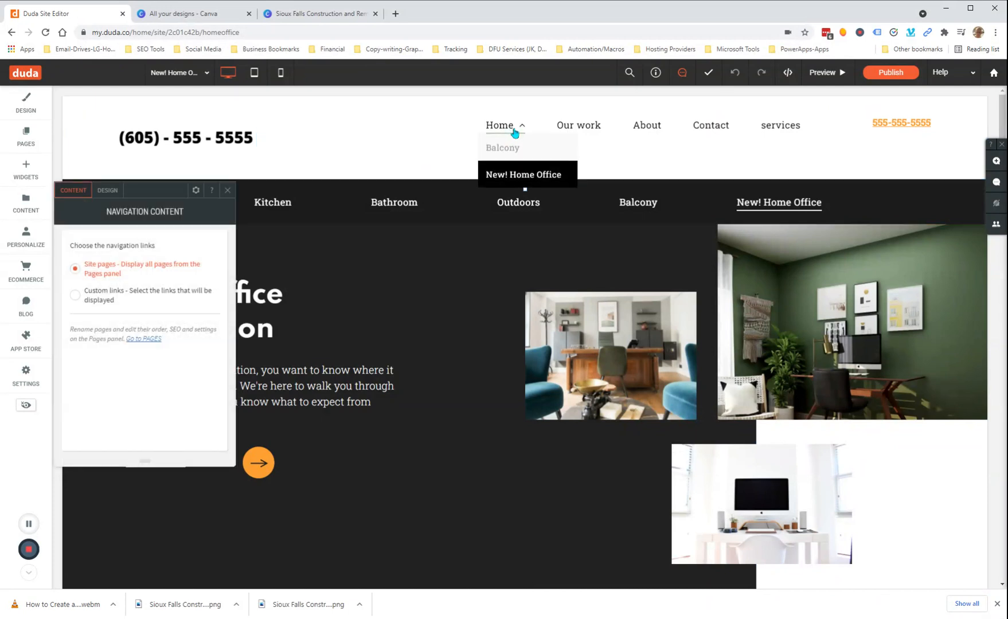
click(103, 190)
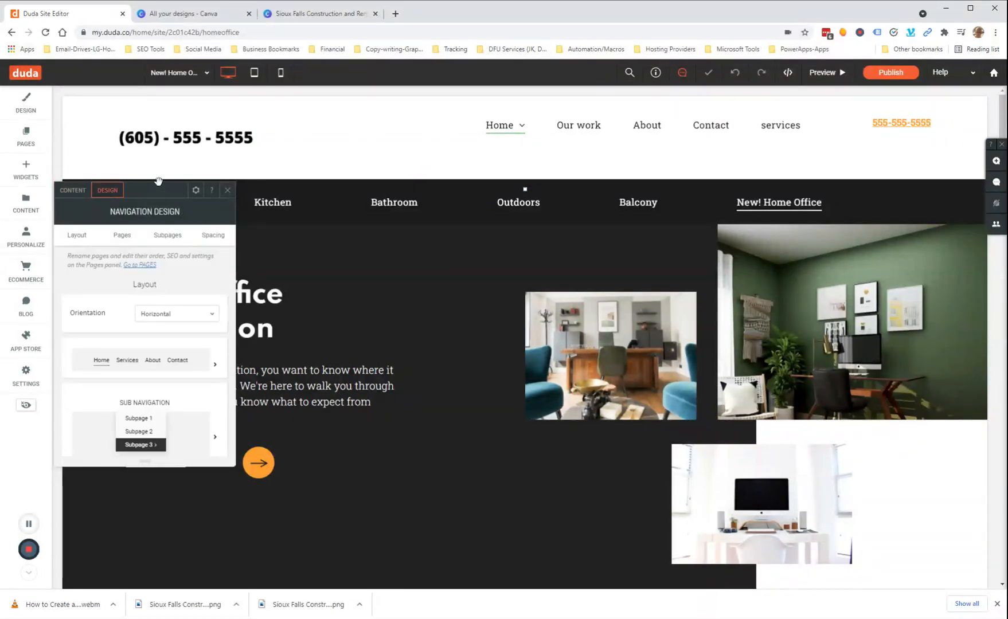
drag(154, 190, 741, 157)
click(755, 203)
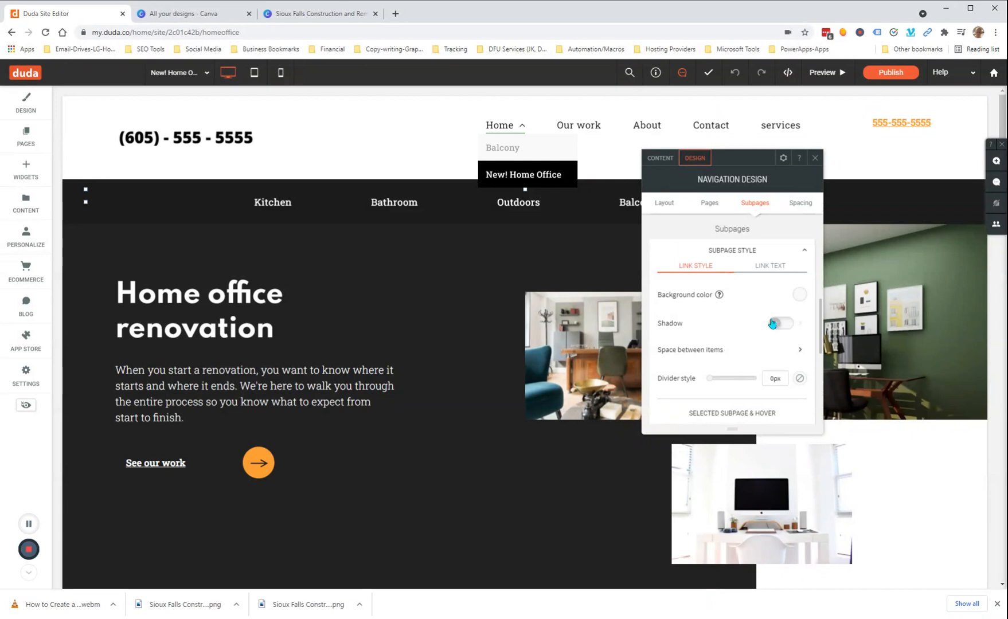
scroll(774, 322, down, 1)
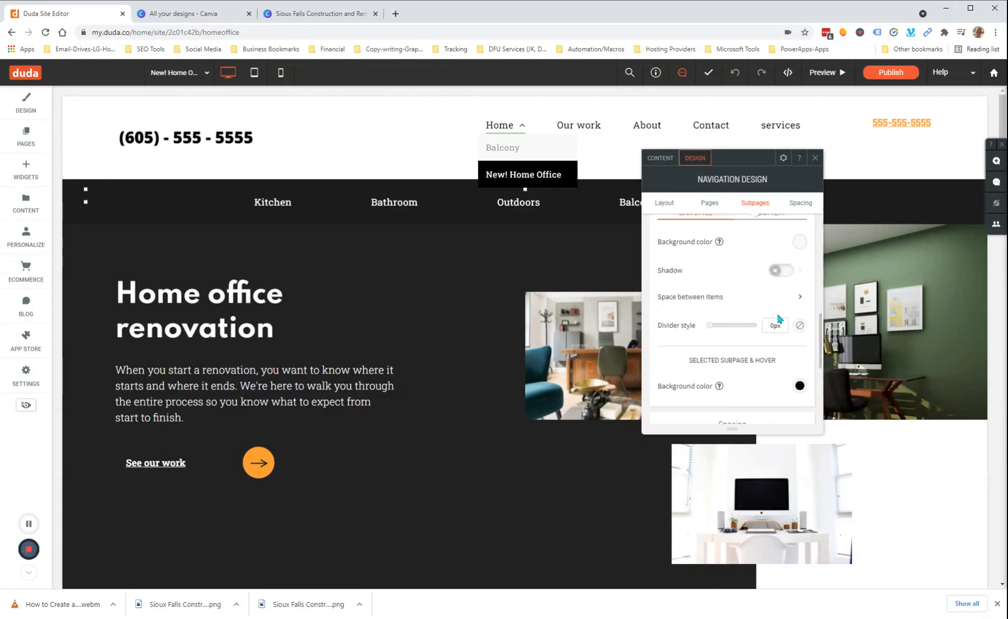
click(798, 387)
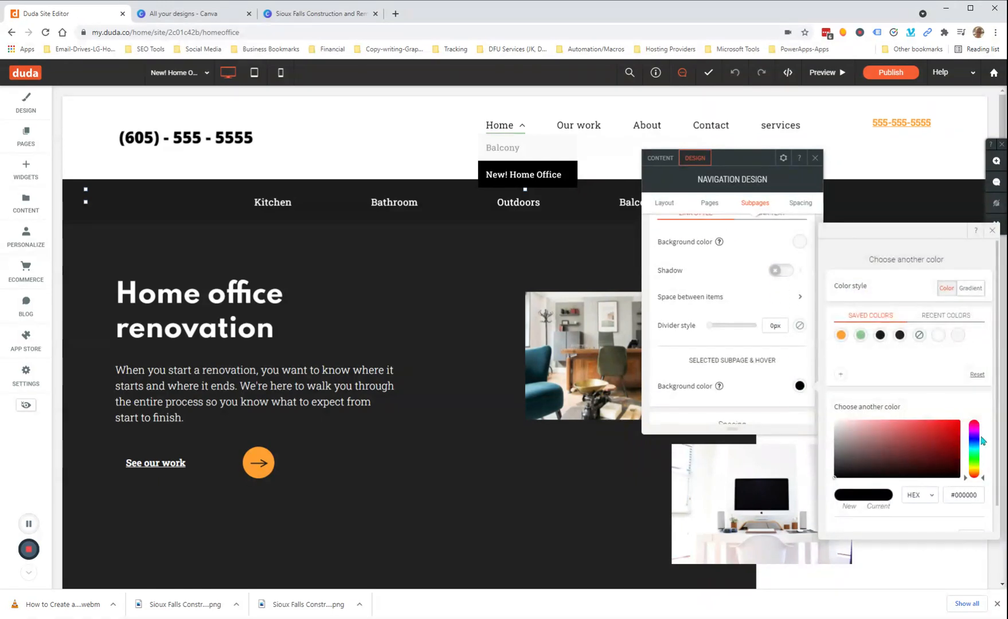
drag(978, 436, 977, 442)
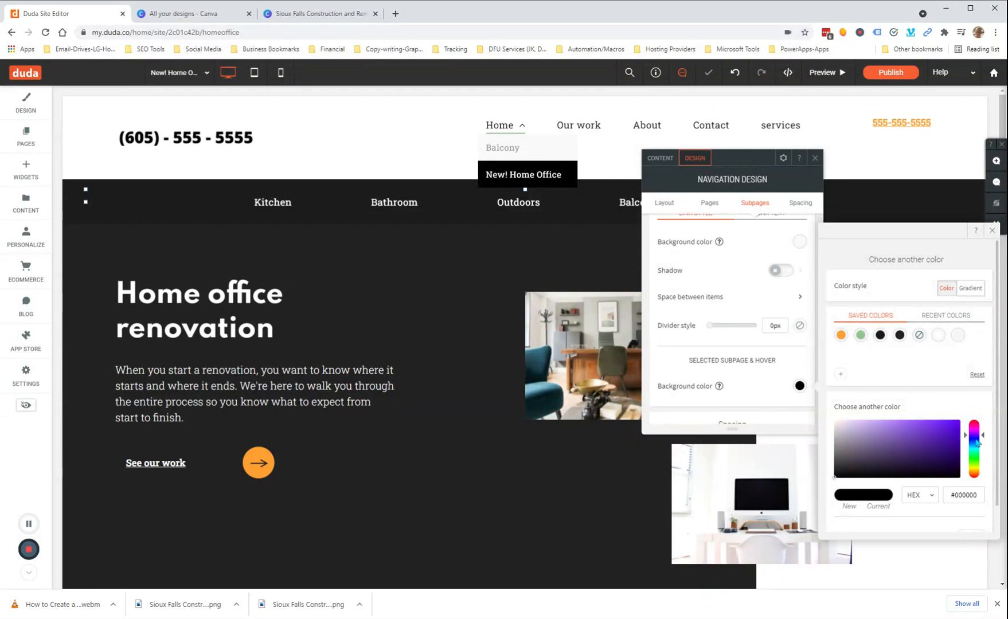
click(928, 438)
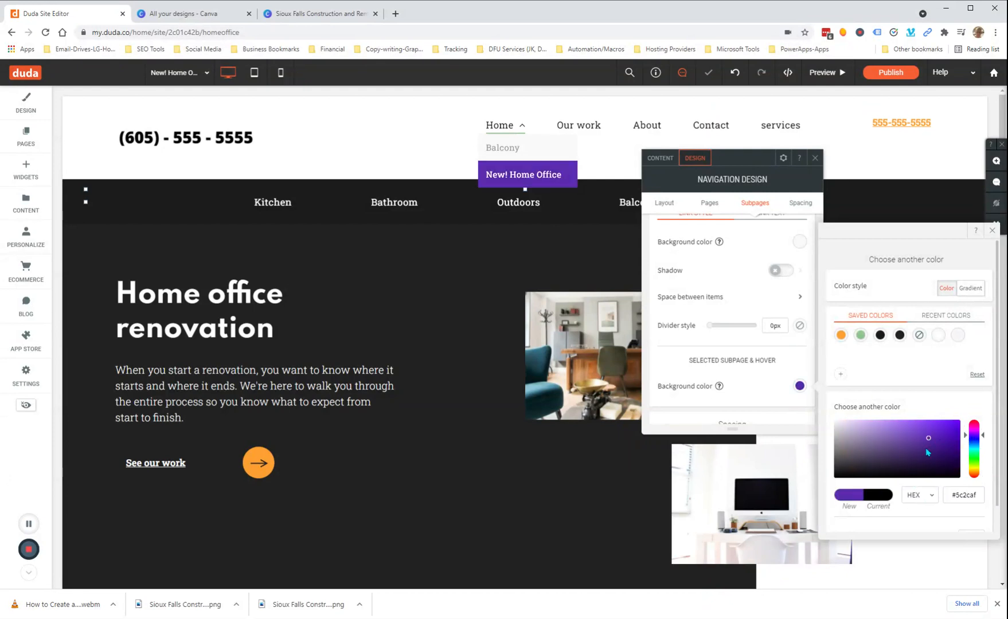
click(946, 453)
click(958, 422)
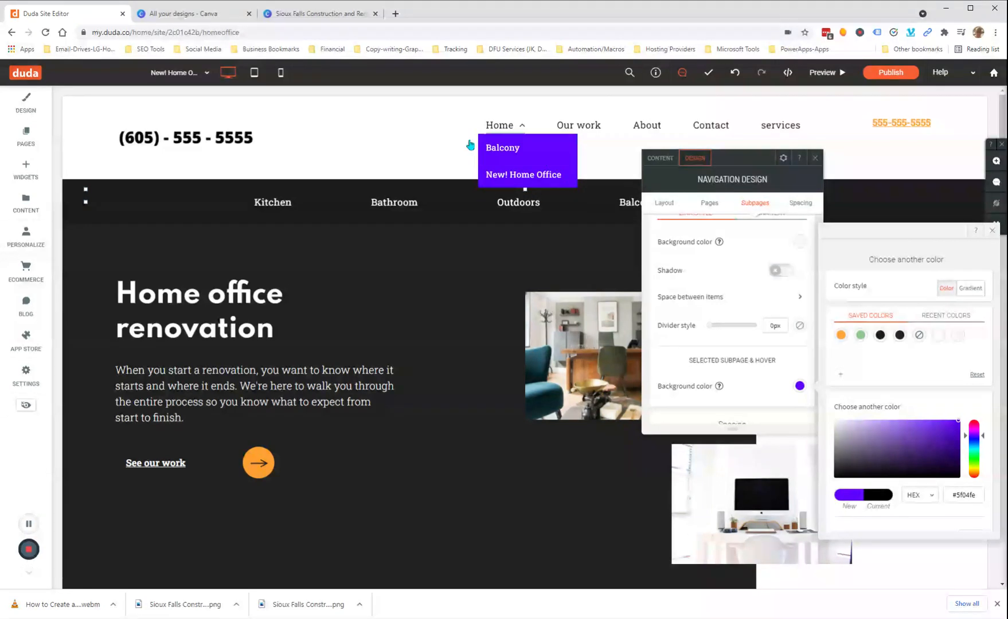
click(710, 205)
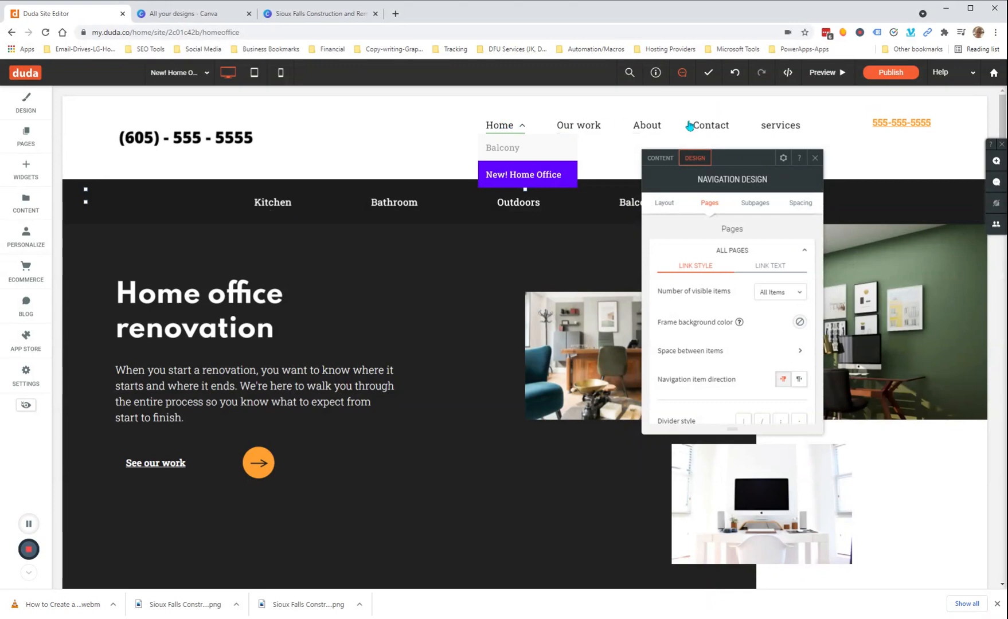
Return to the home page's services section and hide the services anchor from the navigation
click(793, 128)
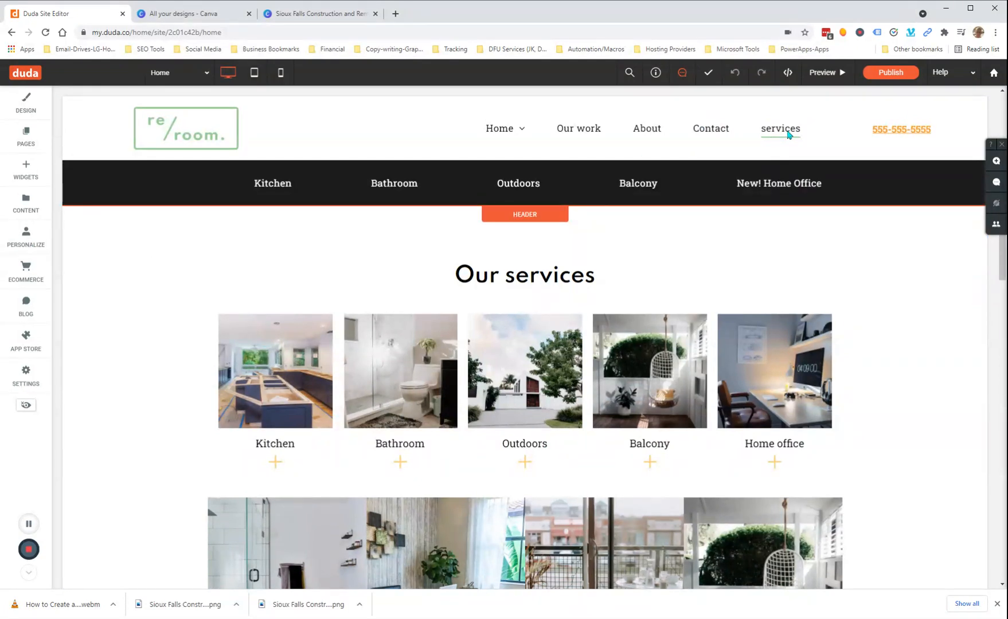
click(26, 137)
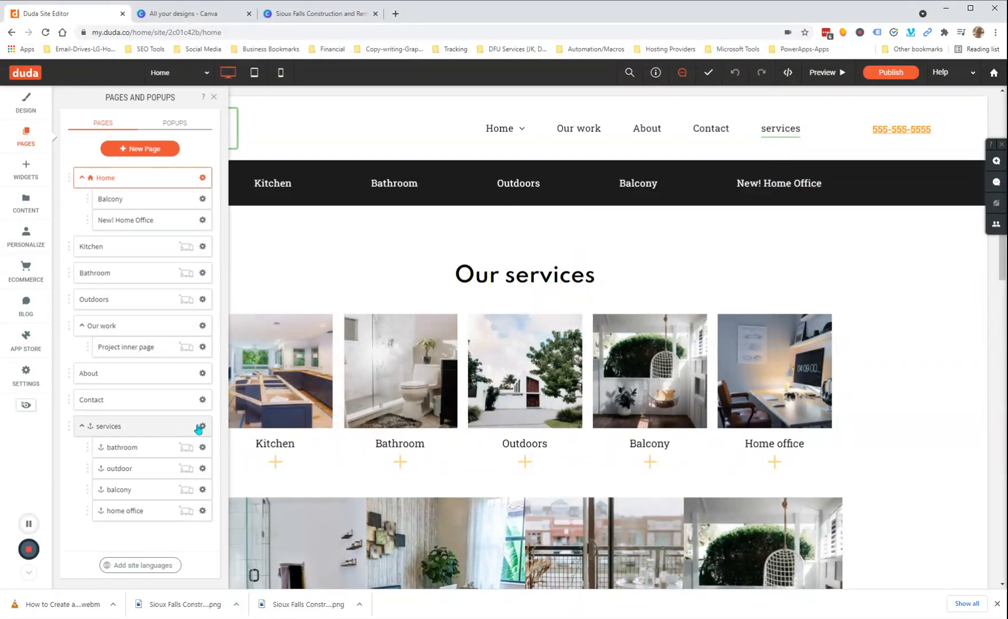
click(202, 427)
click(332, 452)
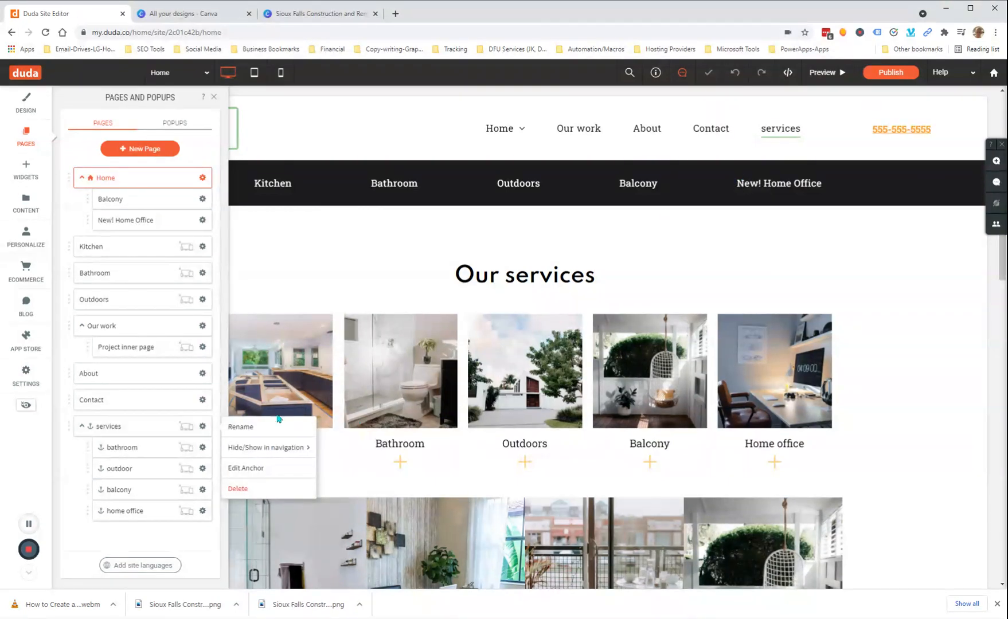
click(66, 473)
Move the bathroom, outdoor, home office and balcony anchors out of services to the top level of the page list
drag(113, 459, 135, 531)
drag(151, 493, 128, 554)
drag(152, 450, 124, 524)
drag(139, 469, 109, 551)
drag(156, 518, 110, 546)
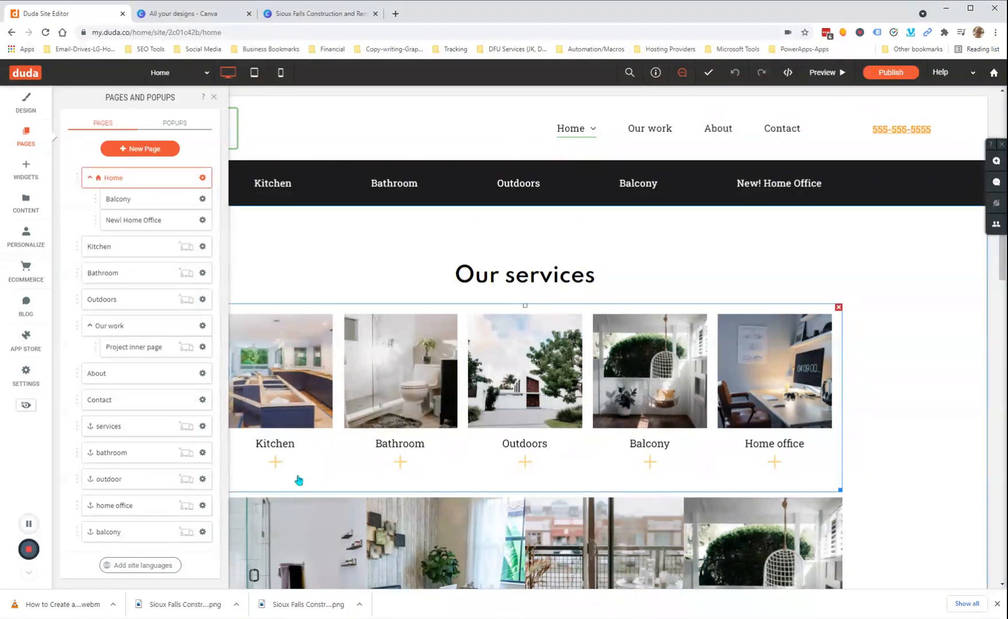
click(214, 99)
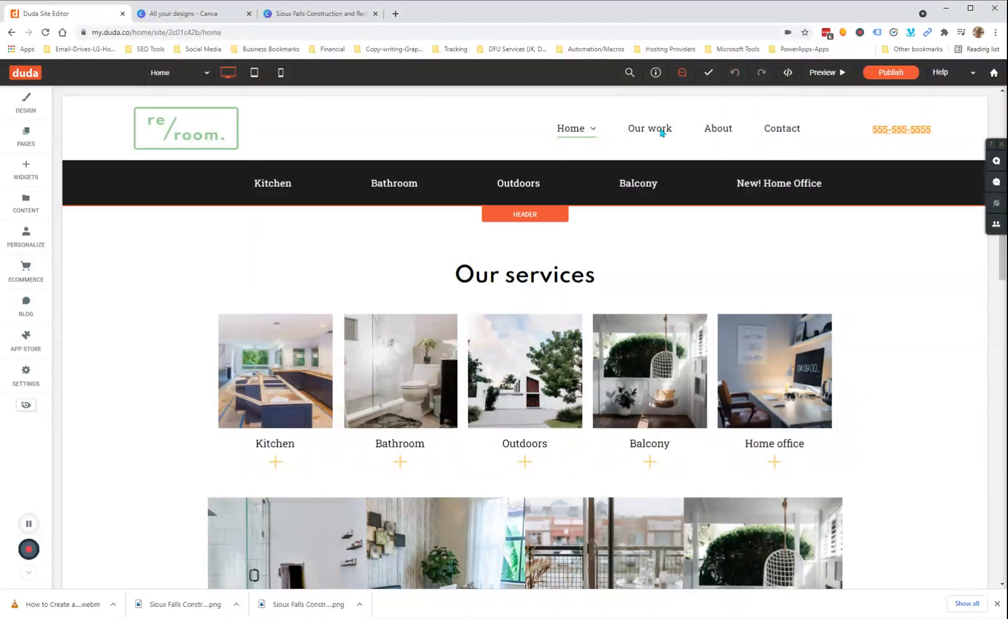
Open the Balcony page from the header navigation's Home dropdown
scroll(655, 133, up, 9)
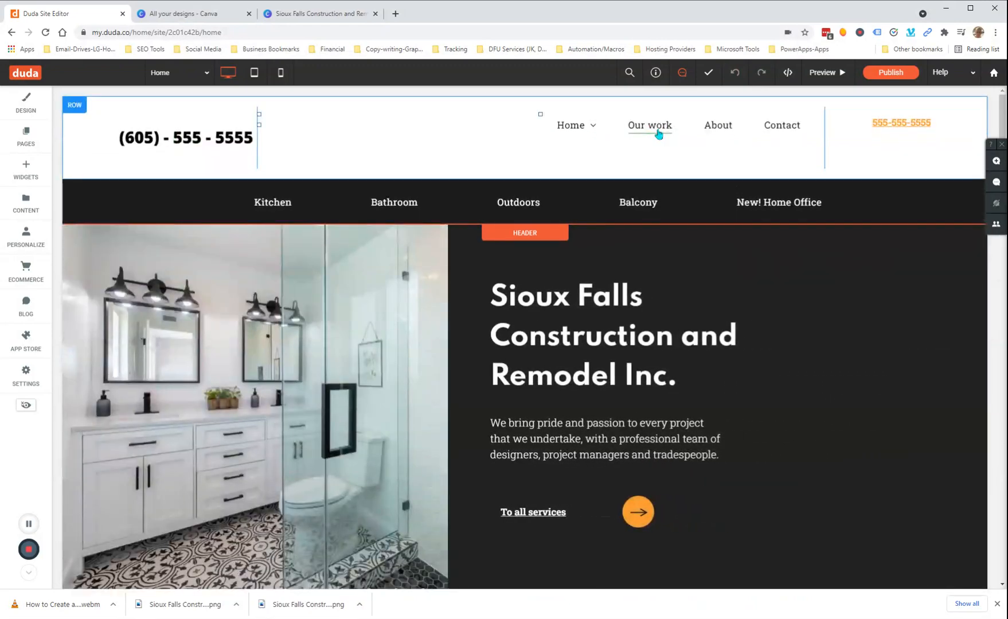
mouse_move(581, 126)
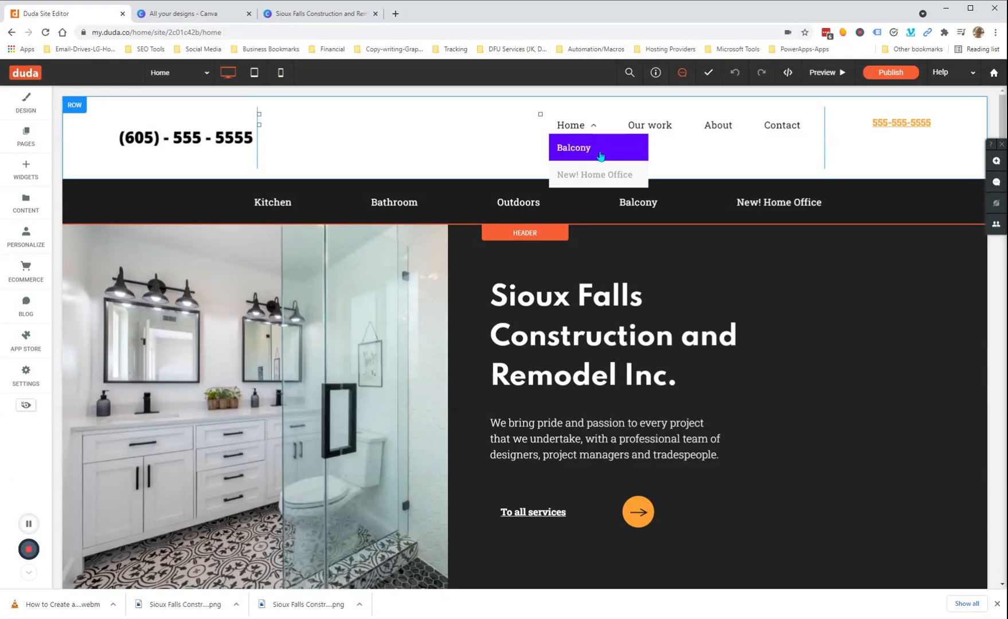
click(589, 149)
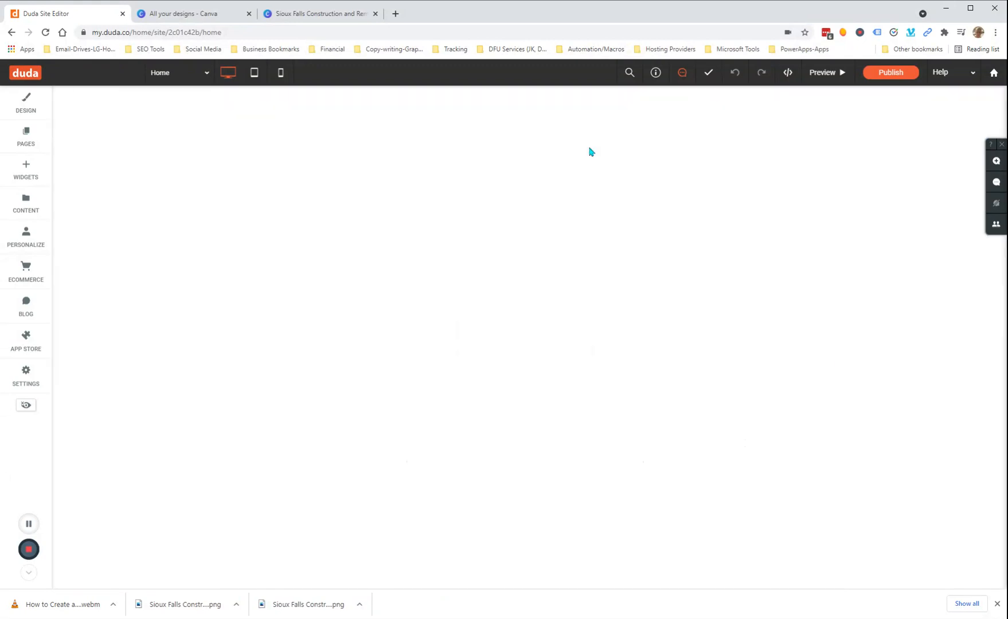
Set the header navigation's selected subpage and hover background color to light gray #d8d7d9
right_click(585, 131)
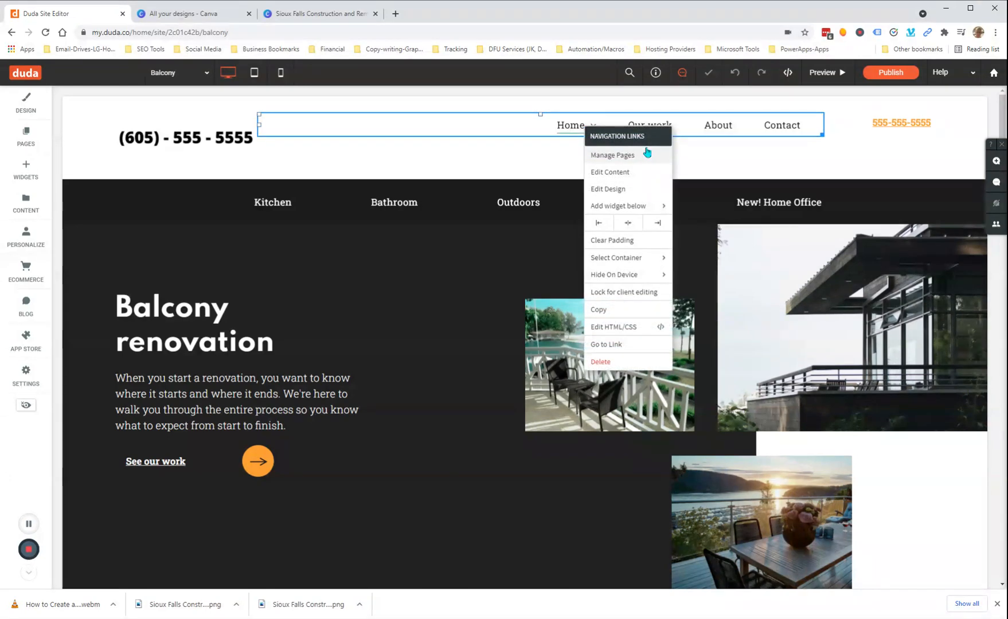
click(621, 188)
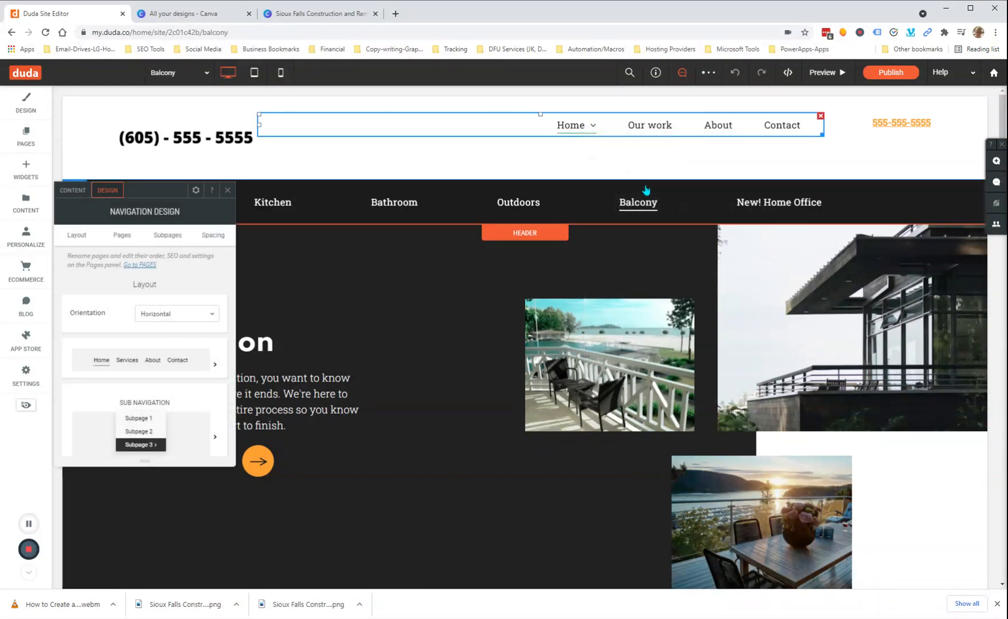
click(168, 235)
scroll(192, 395, down, 2)
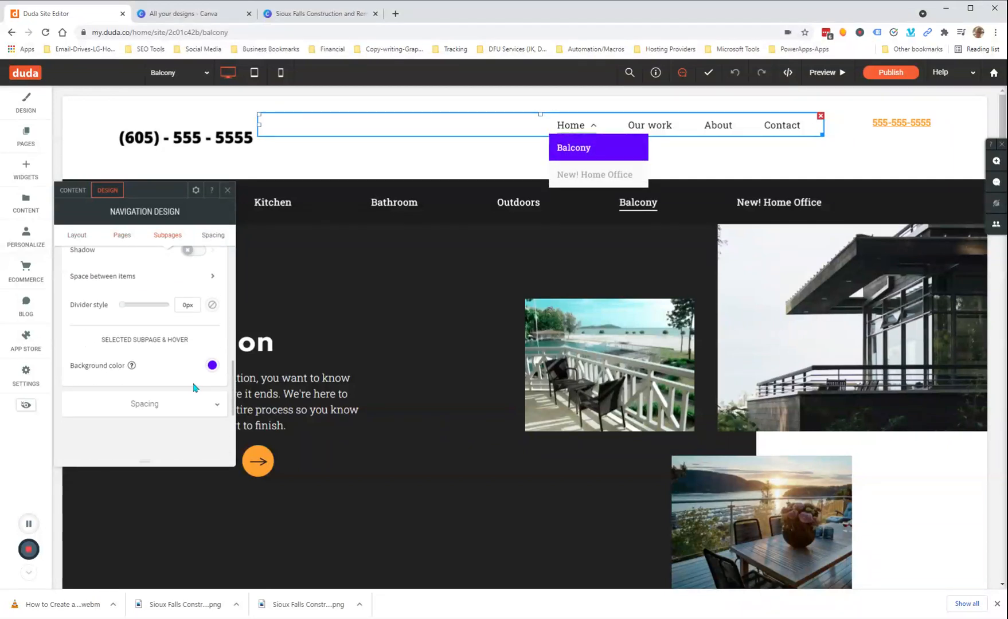
click(213, 366)
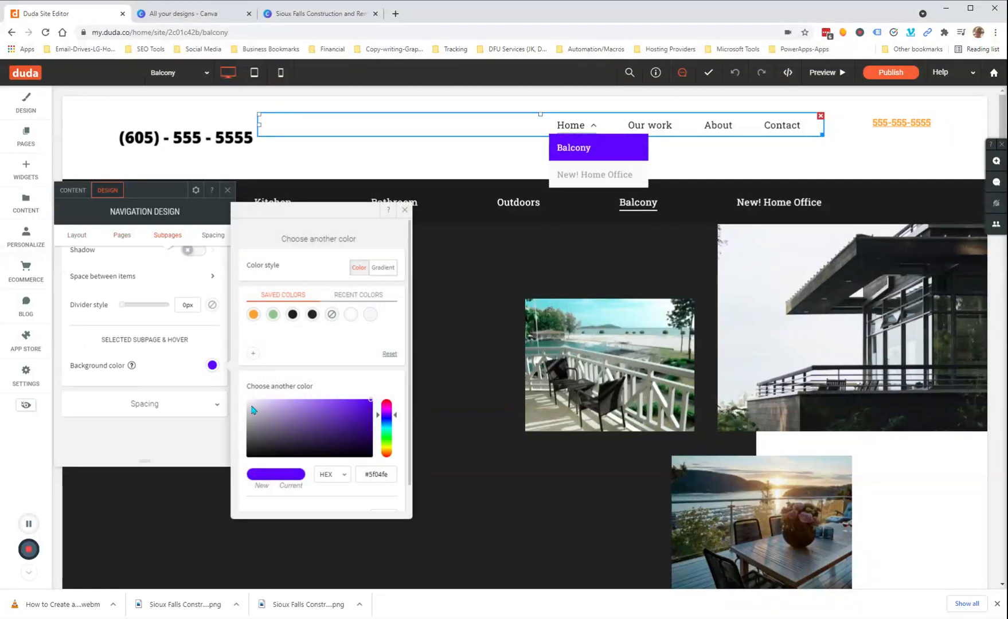
click(249, 413)
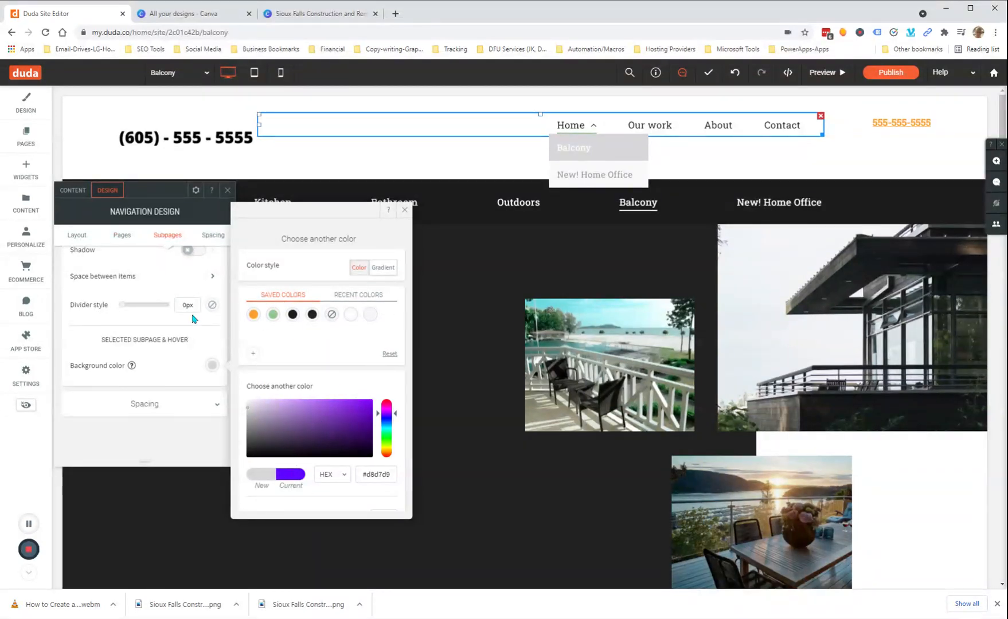
click(175, 436)
Set the font color of the subpage link text to the saved near-black #1c1c1c
scroll(173, 344, up, 2)
scroll(176, 358, down, 1)
scroll(145, 335, up, 1)
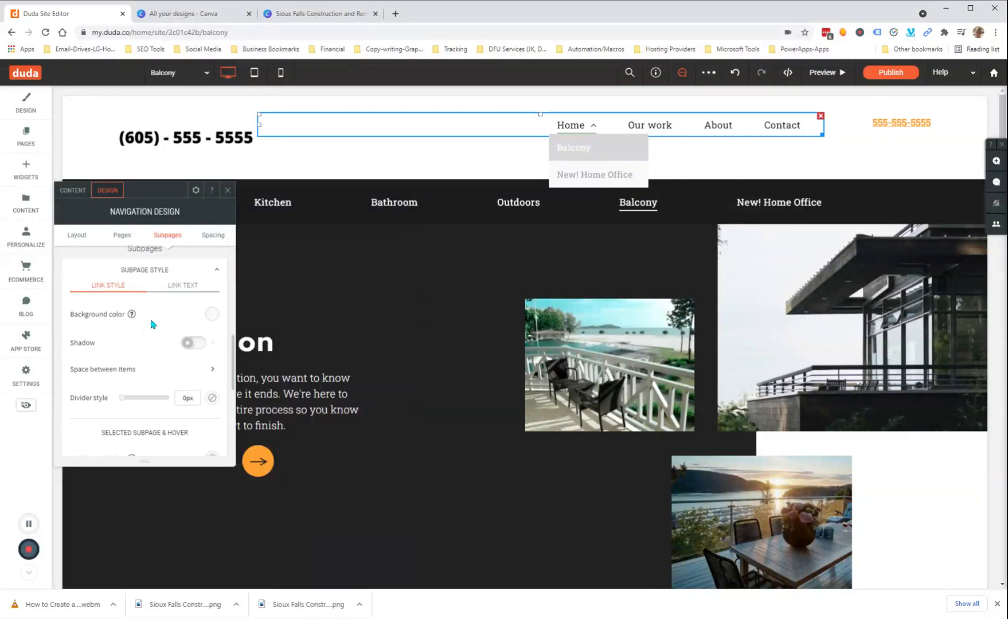
click(188, 299)
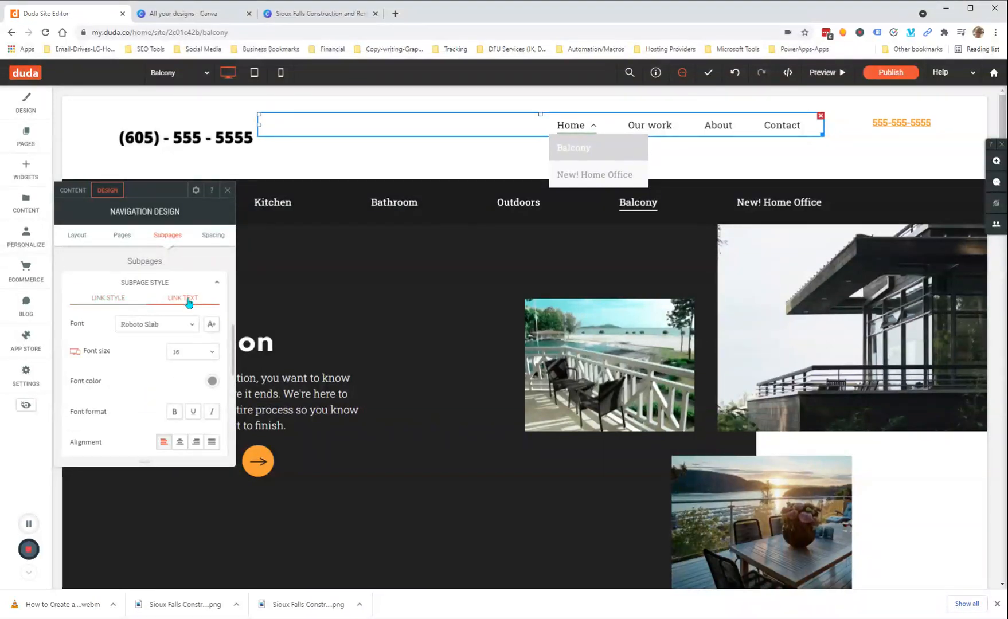
click(216, 381)
click(293, 300)
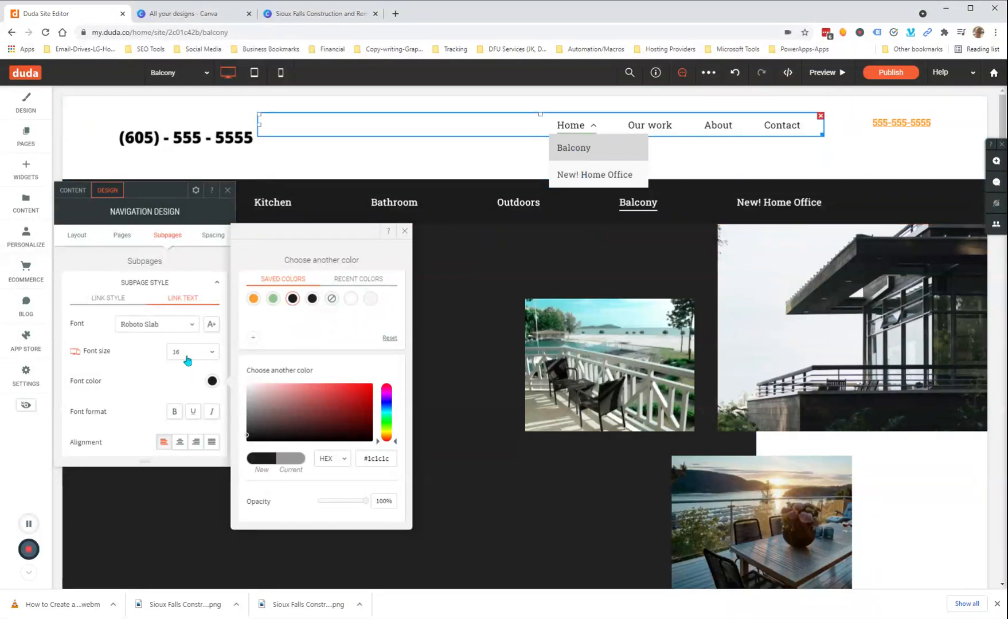
Review the link style and link text options for the header navigation's subpages
click(108, 299)
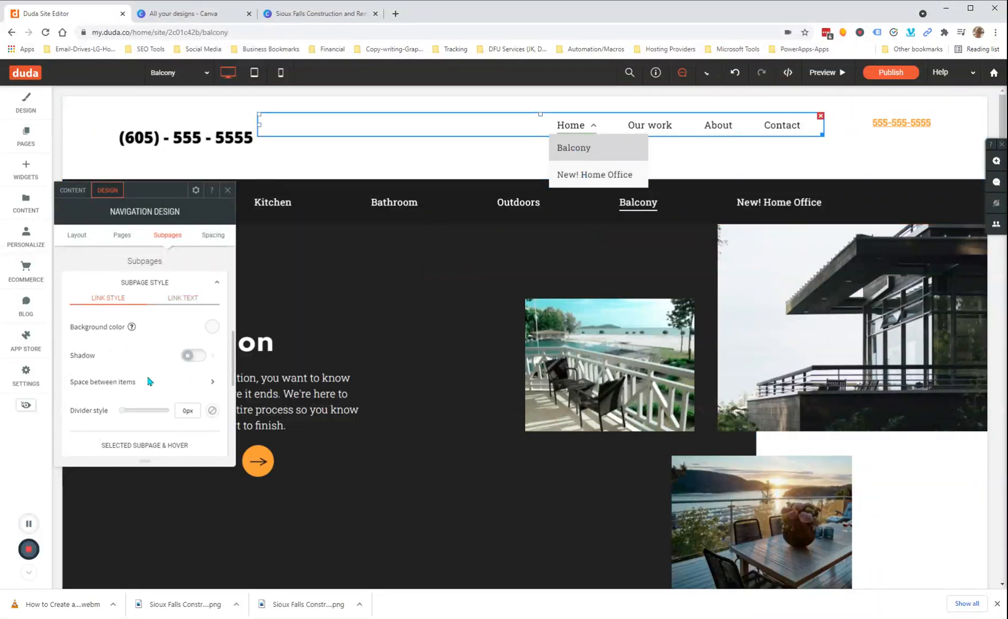
click(167, 298)
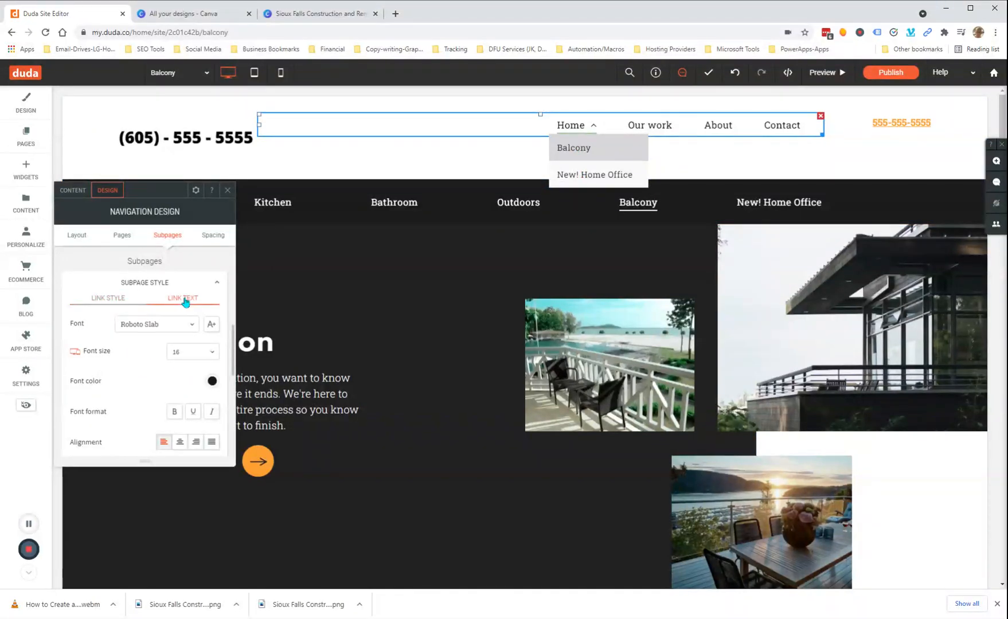
scroll(126, 362, down, 2)
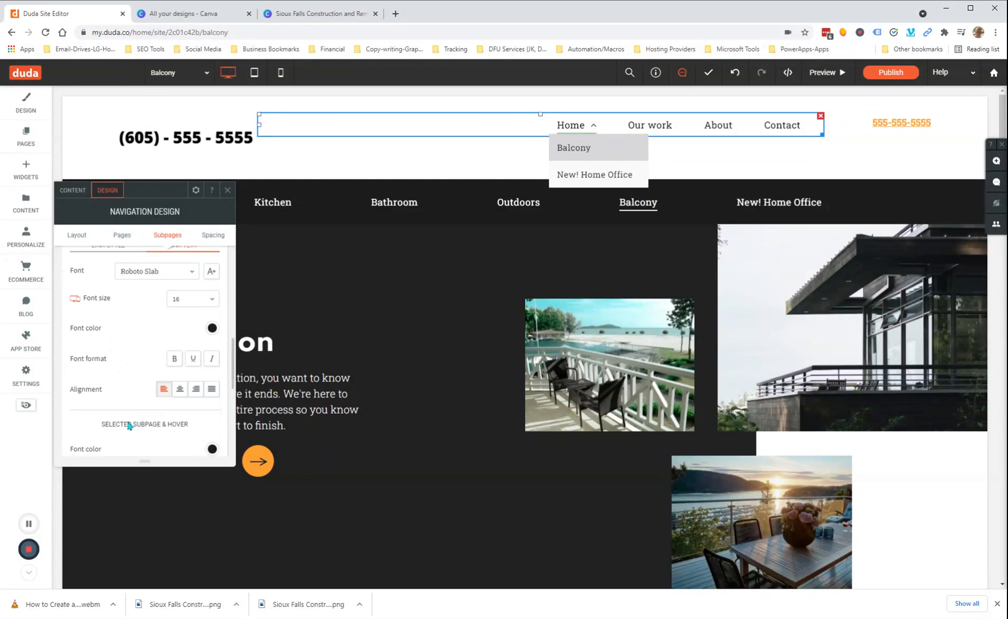
scroll(139, 423, up, 2)
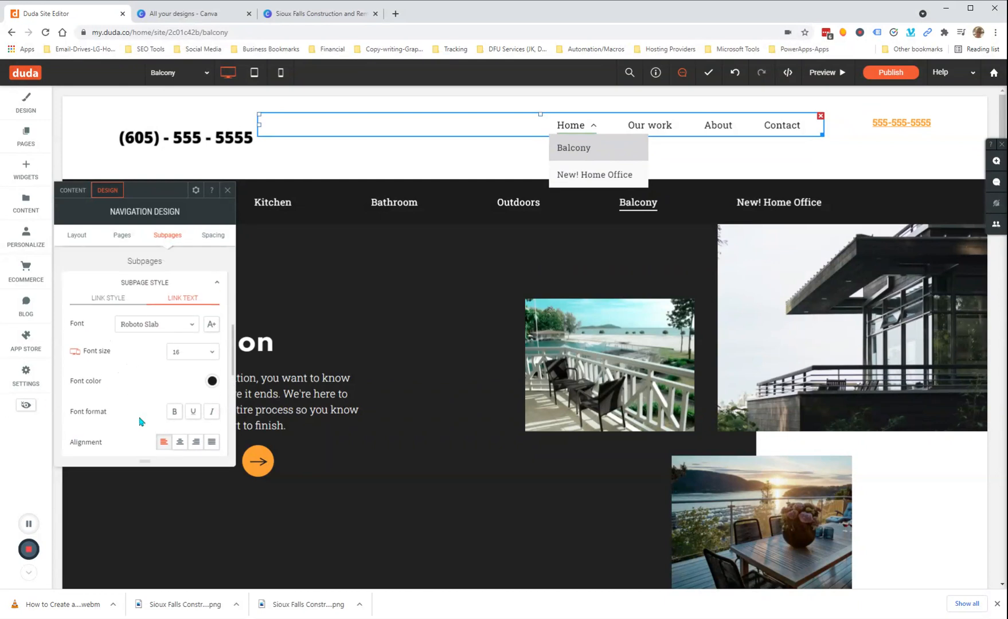
click(108, 299)
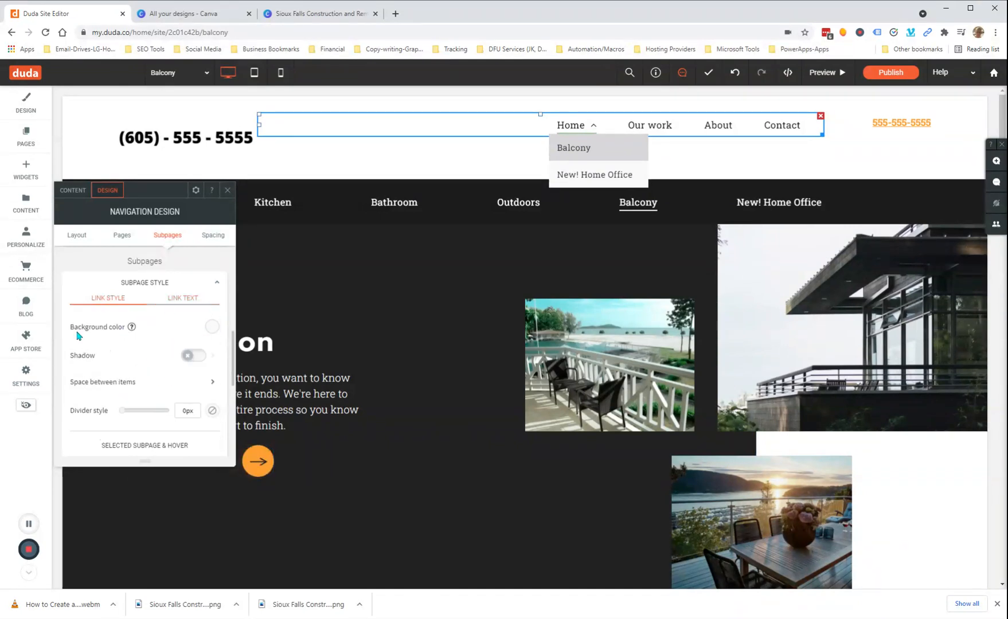
click(195, 304)
scroll(174, 379, down, 2)
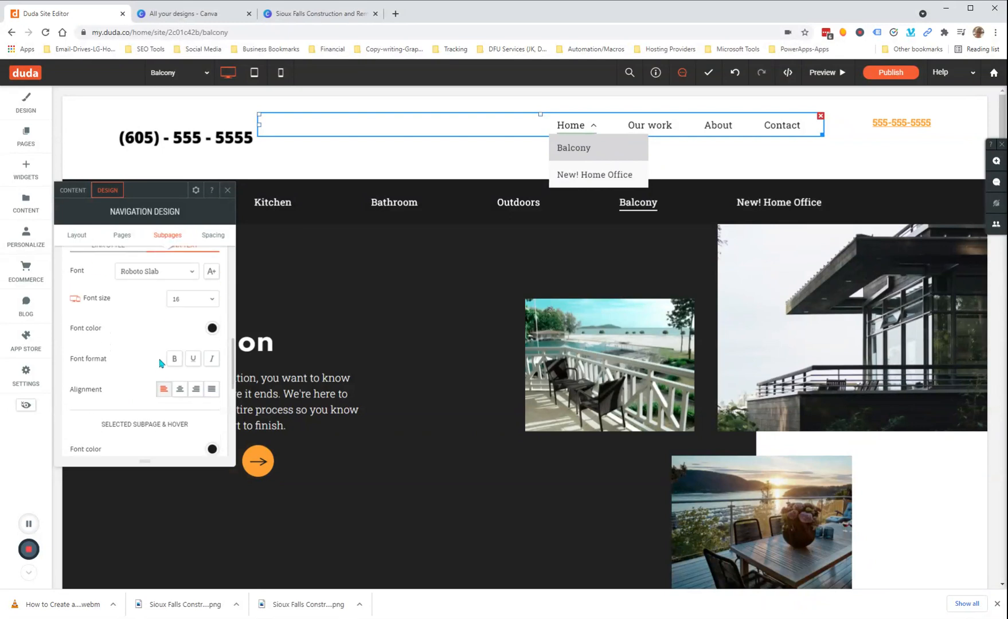
Try center, right and justified alignment on the subpage link text, and return it to left alignment
click(180, 390)
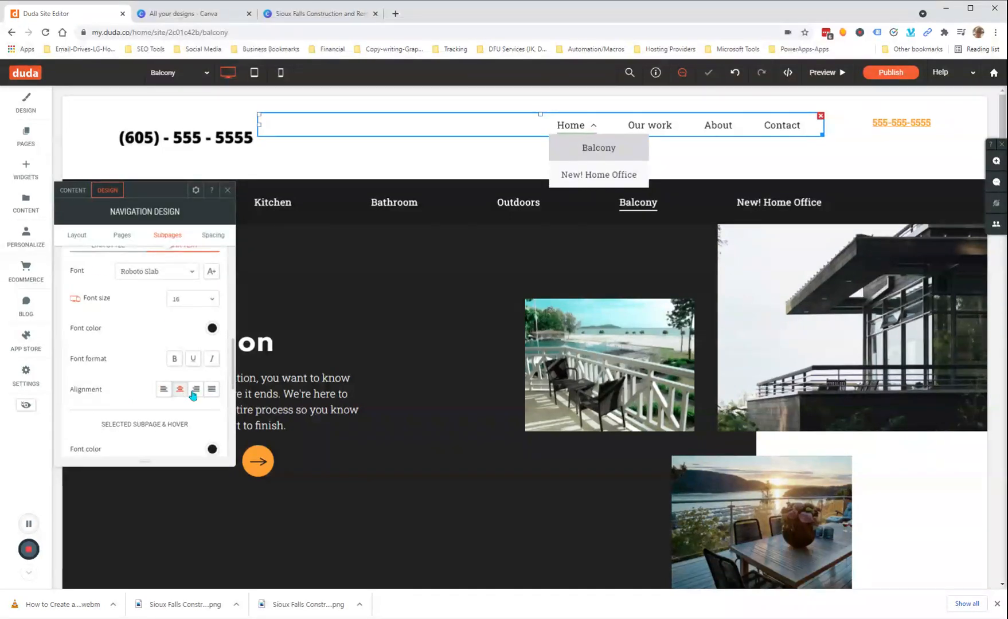
click(196, 390)
click(212, 391)
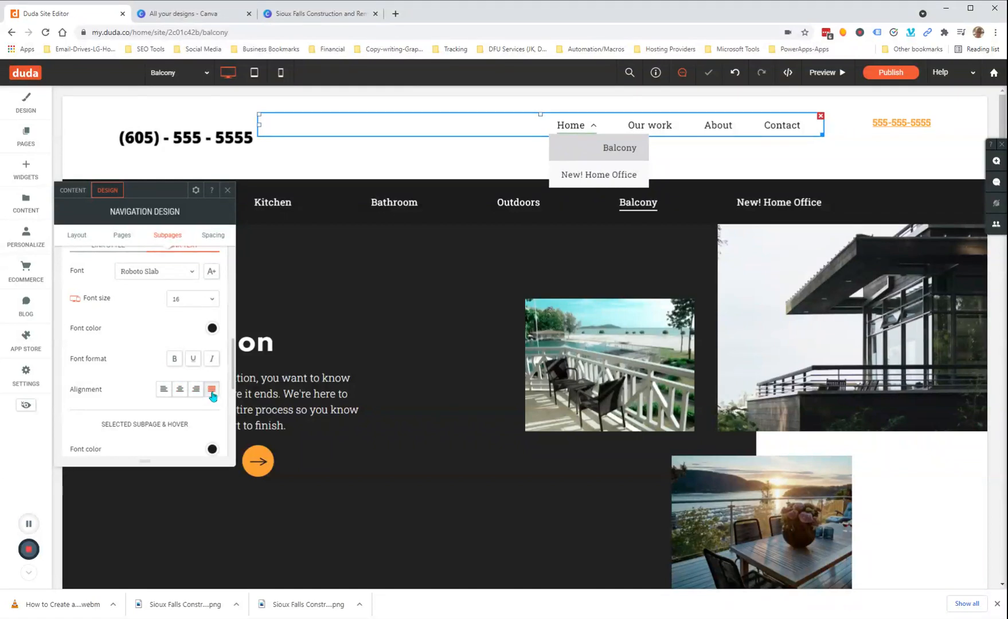
click(164, 389)
Try bold, underline and italic formatting on the subpage link text, removing each one again
click(175, 360)
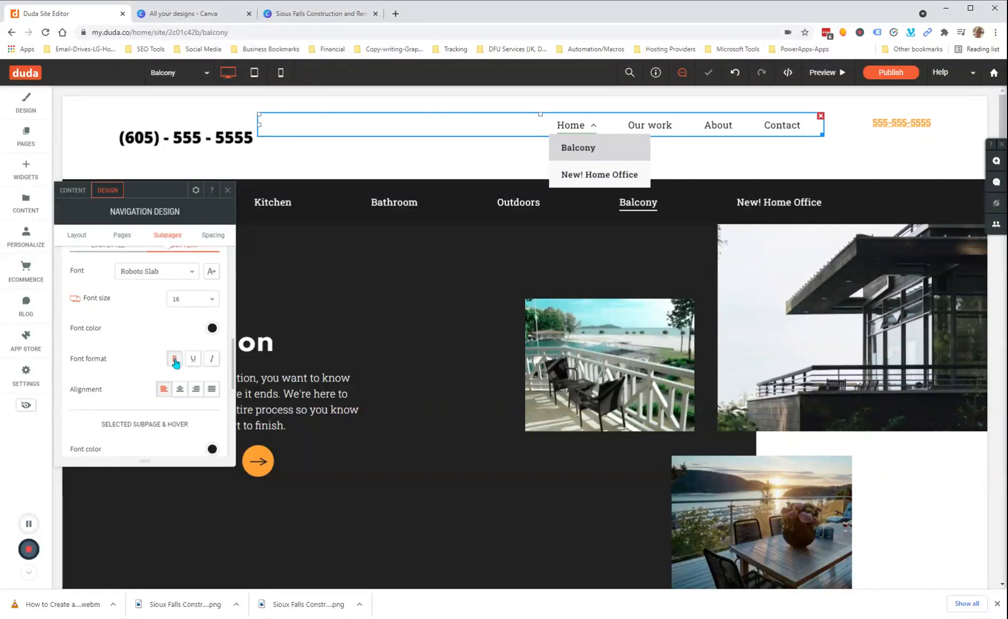
click(175, 360)
click(193, 360)
click(193, 360)
click(212, 360)
click(212, 360)
Left-align the subpage link text and make it bold
click(179, 391)
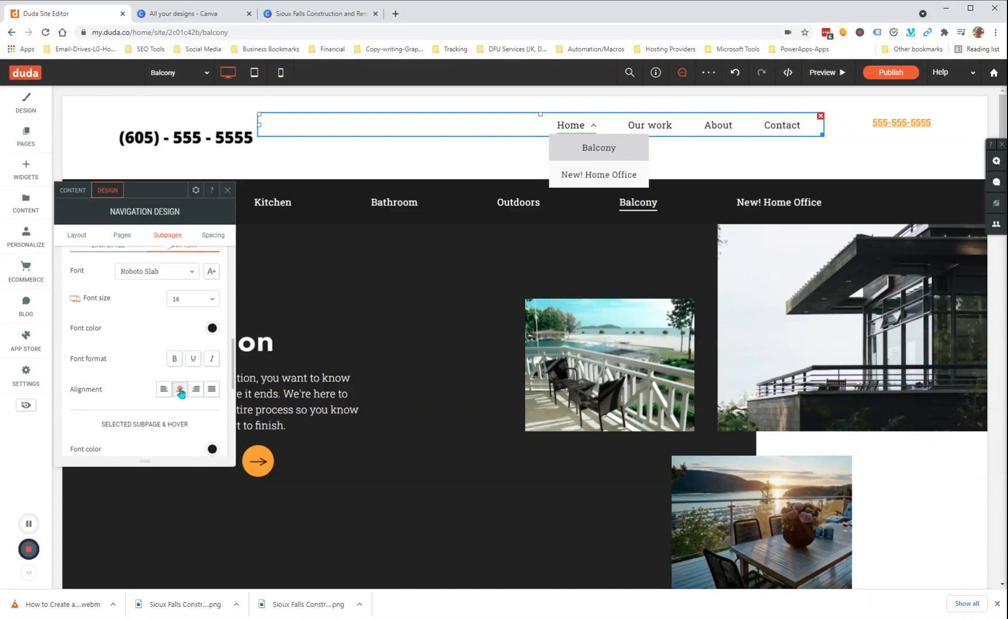
click(164, 389)
click(174, 359)
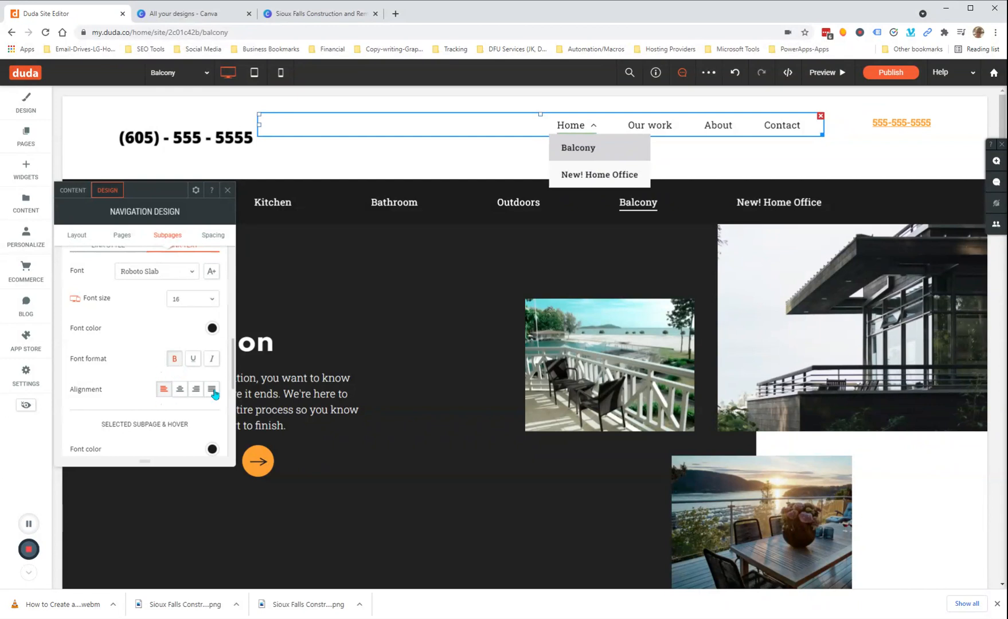
Look over the selected subpage and hover text options and the remaining navigation design settings, and close them
scroll(115, 361, down, 2)
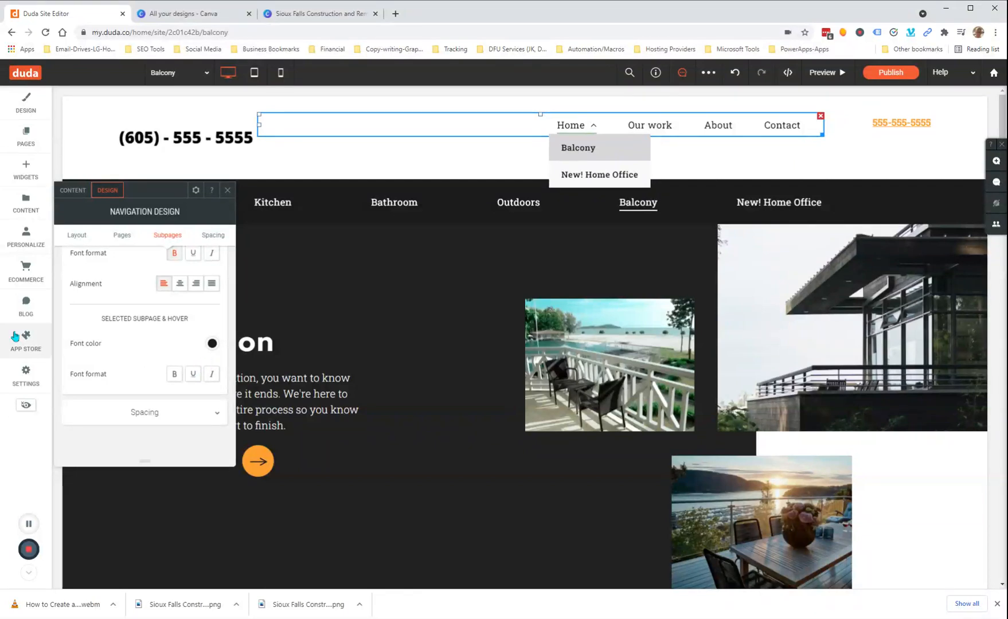
scroll(169, 314, down, 1)
scroll(172, 312, up, 10)
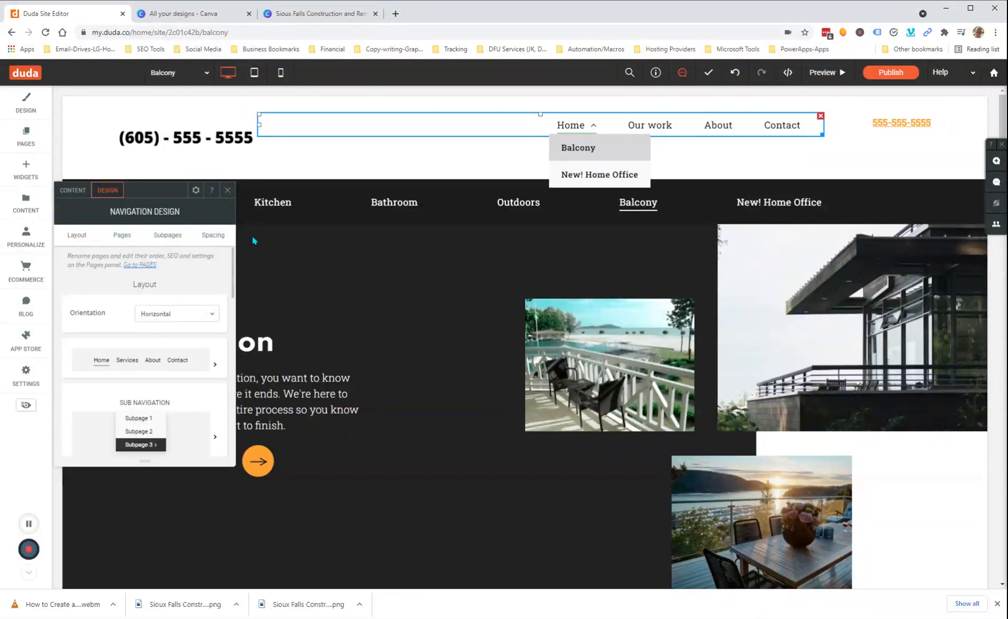
click(167, 243)
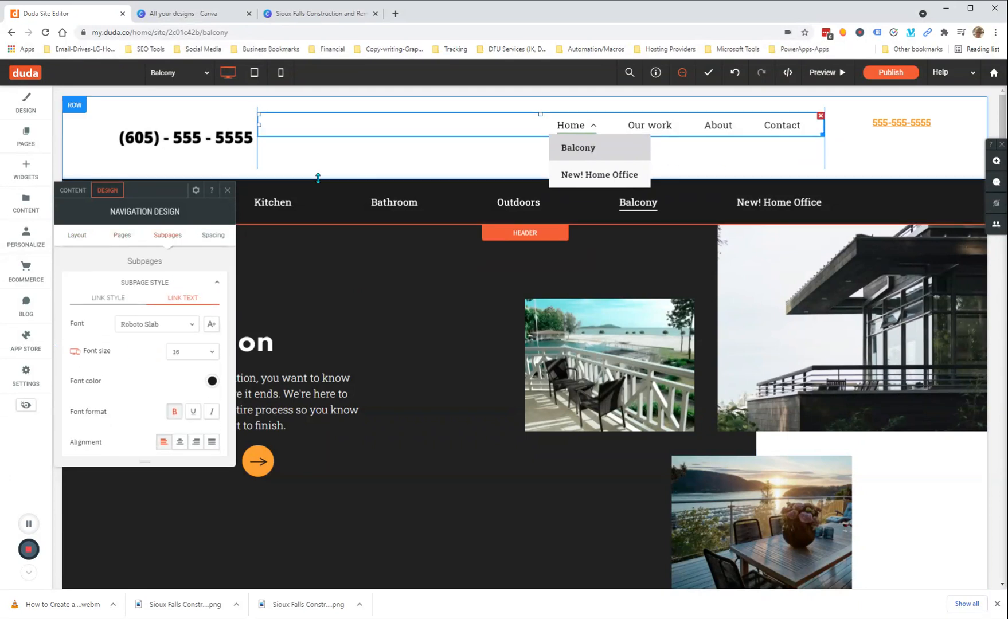
click(227, 190)
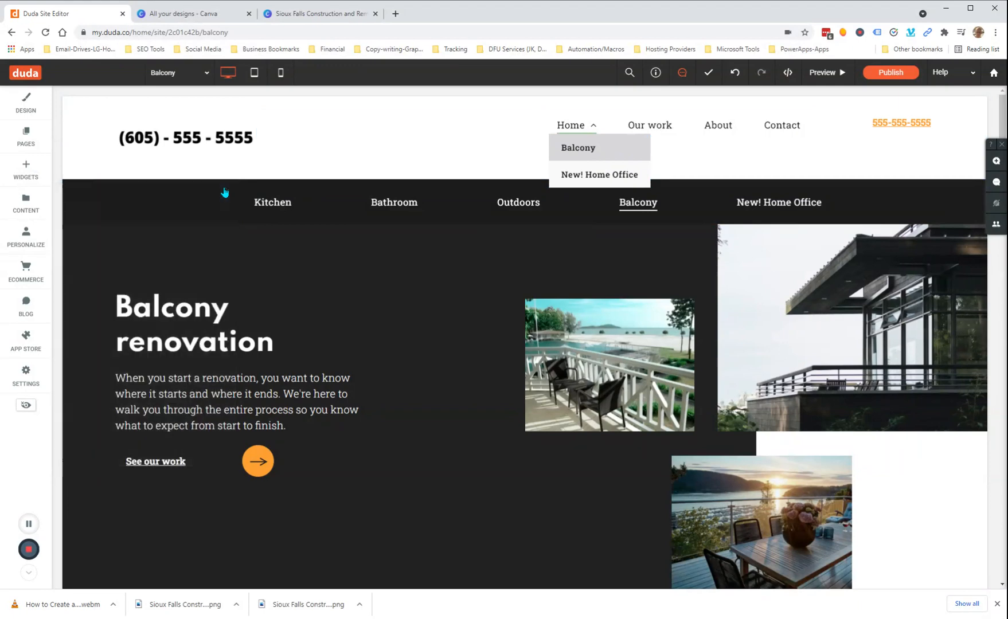